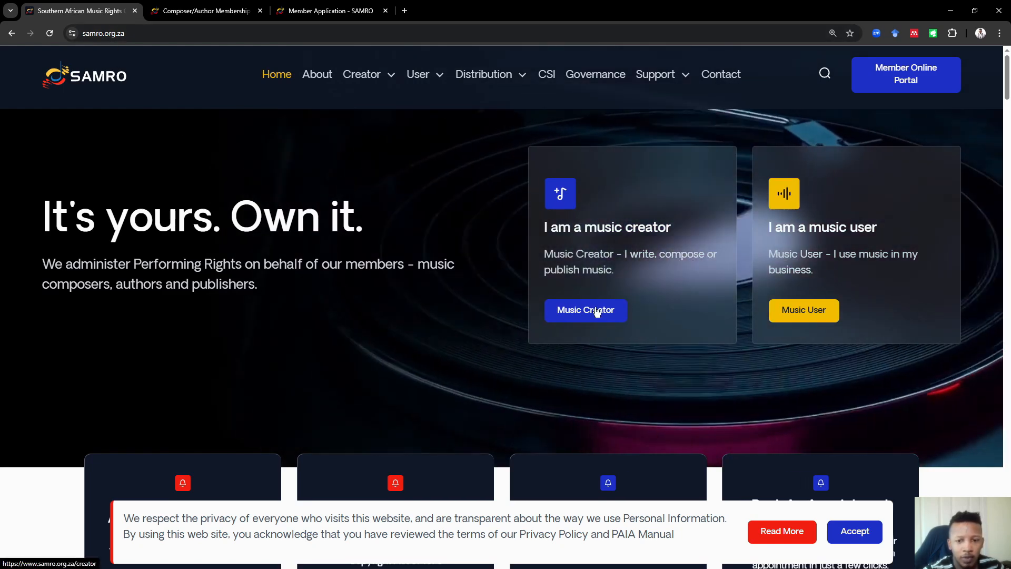
Open the Music Creator online application and highlight the composer, publisher and share-limit requirements
click(595, 309)
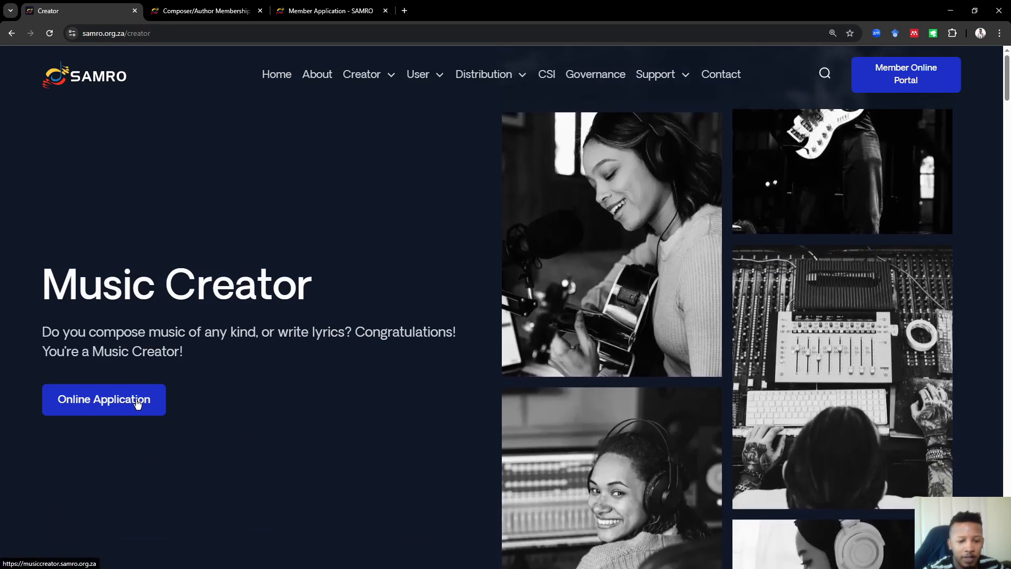
click(137, 402)
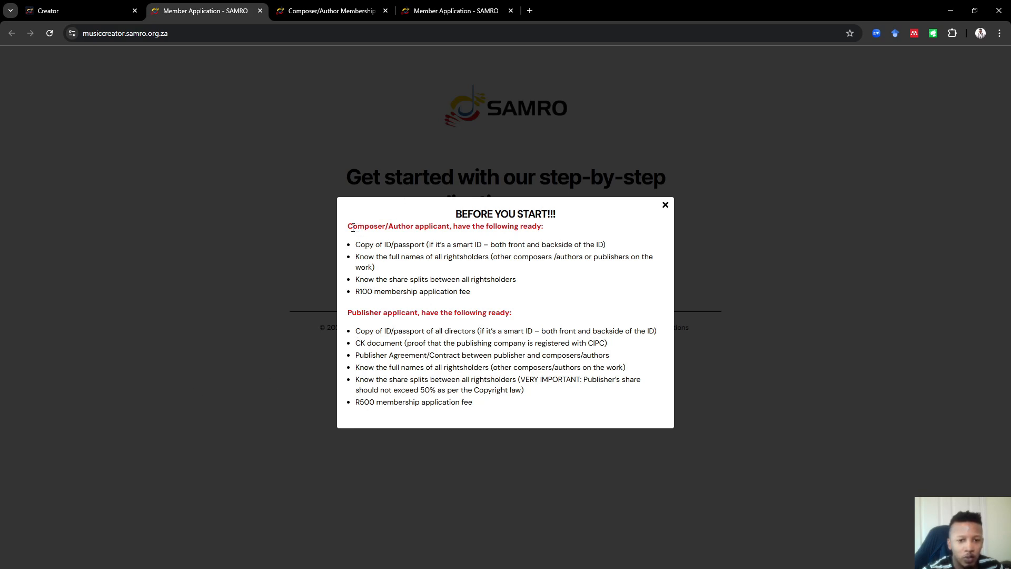
drag(359, 225, 568, 224)
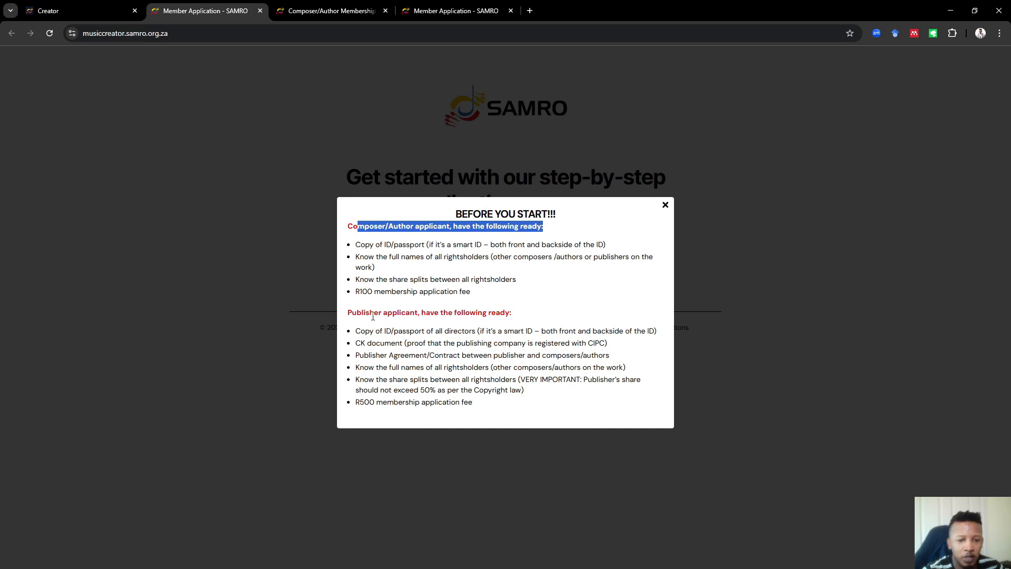
drag(348, 313, 515, 315)
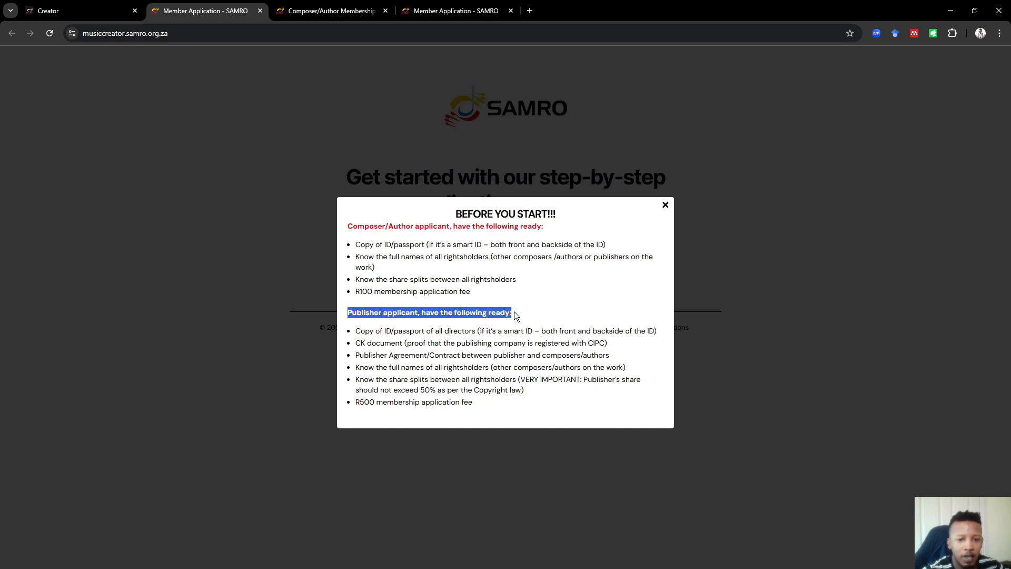
click(558, 401)
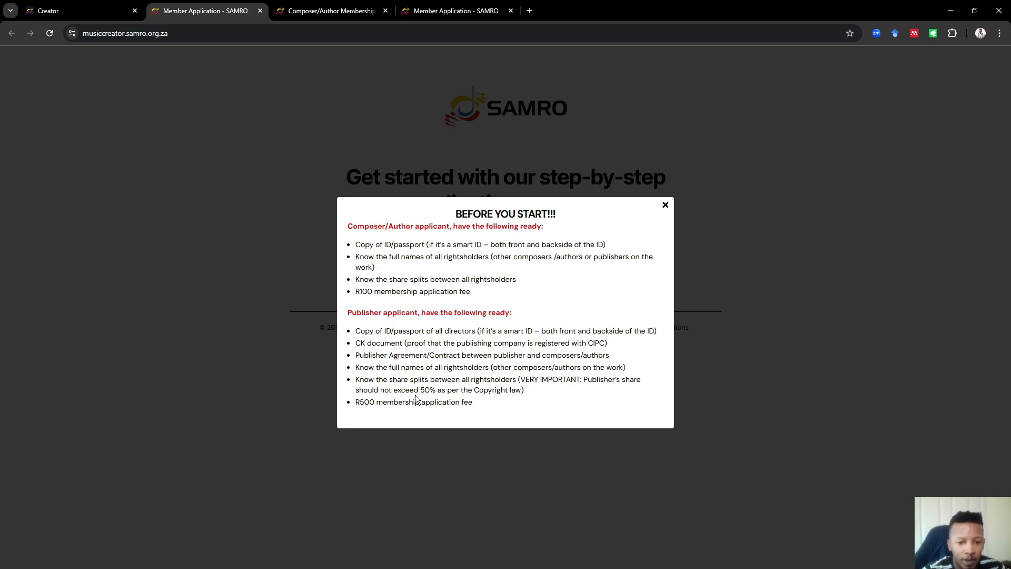
drag(526, 390, 583, 382)
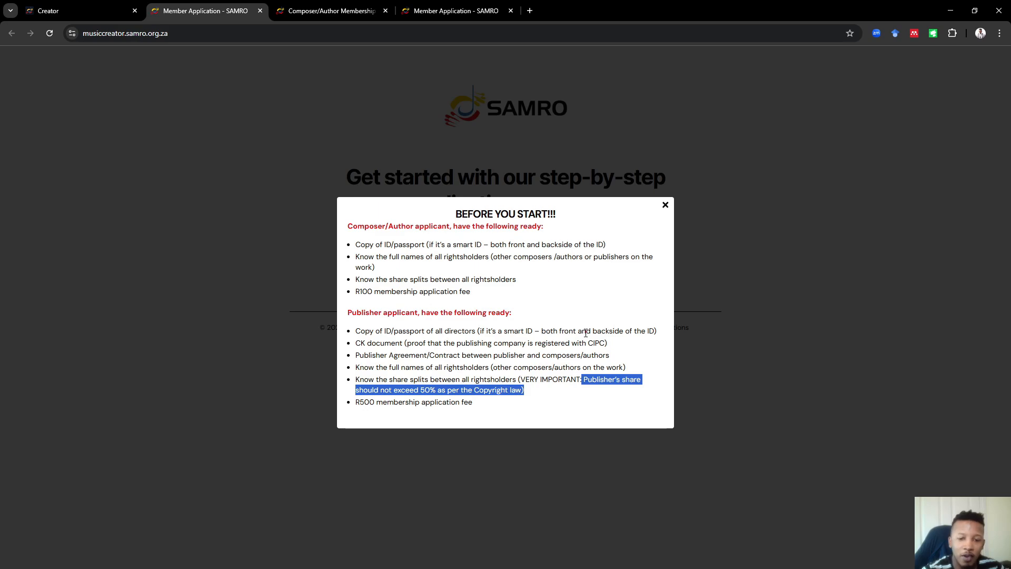
click(646, 238)
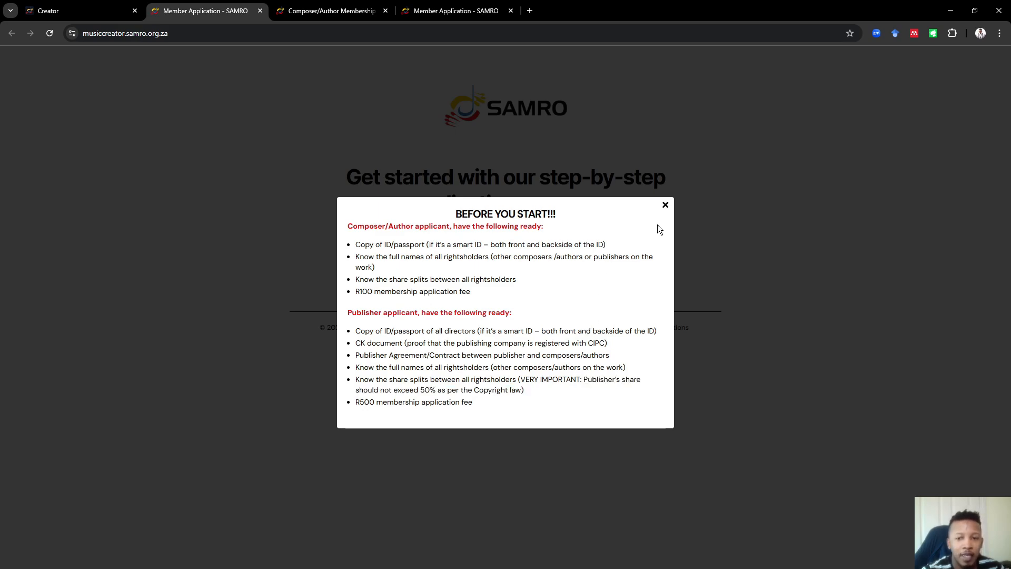
Start as a new applicant and check the pasted company registration number for existing membership
click(665, 205)
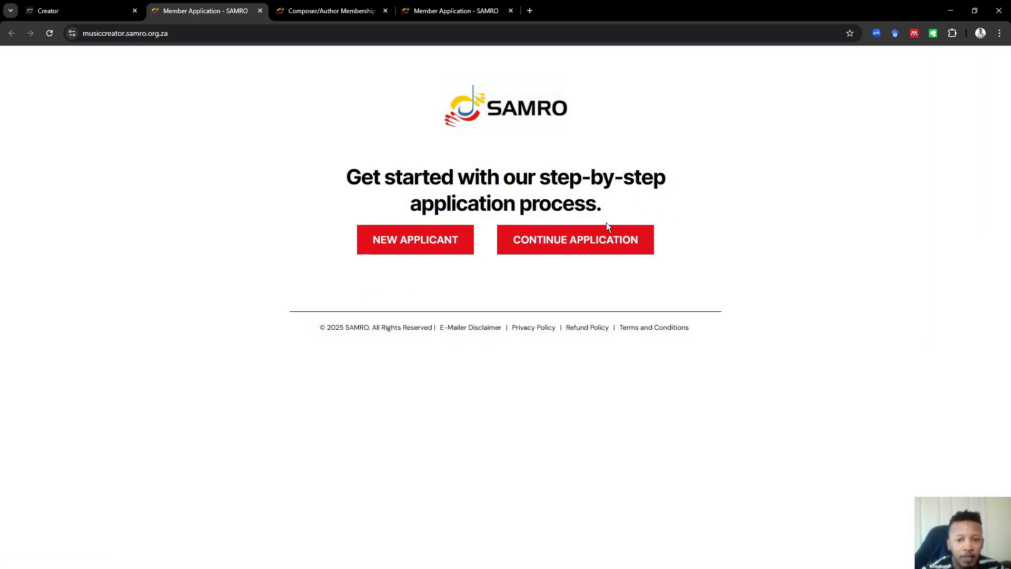
click(419, 240)
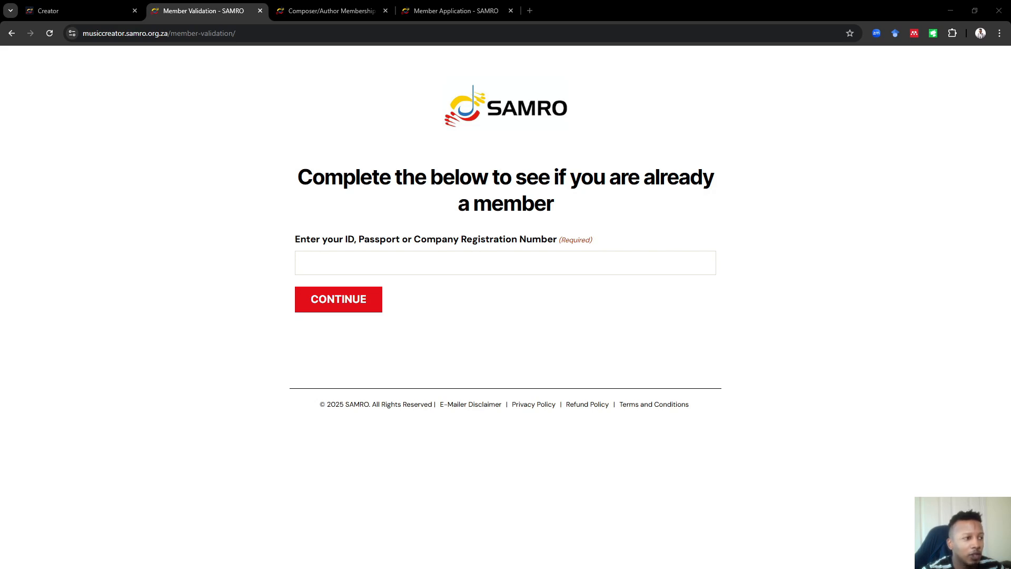
click(395, 257)
drag(320, 263, 290, 265)
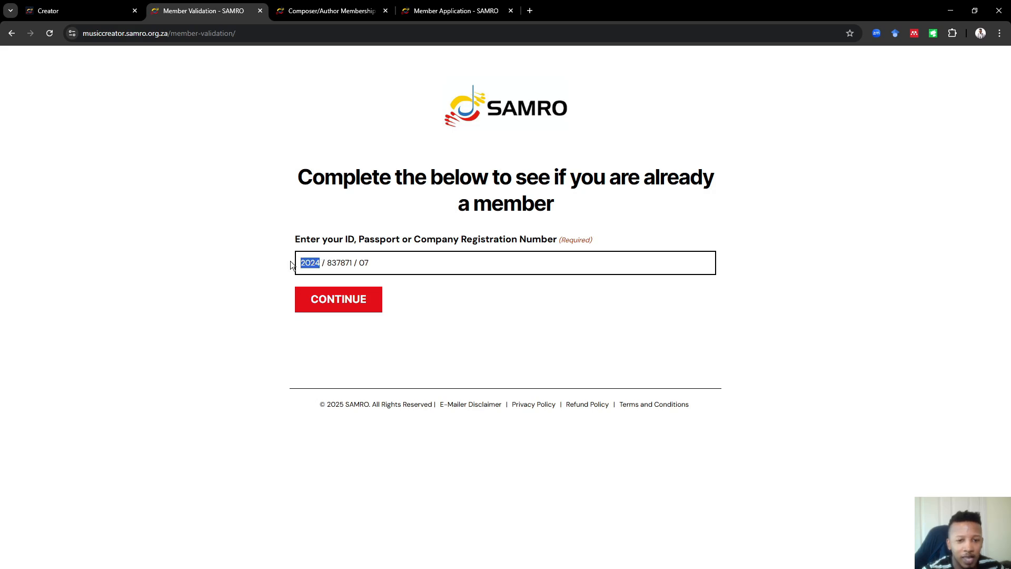
click(420, 267)
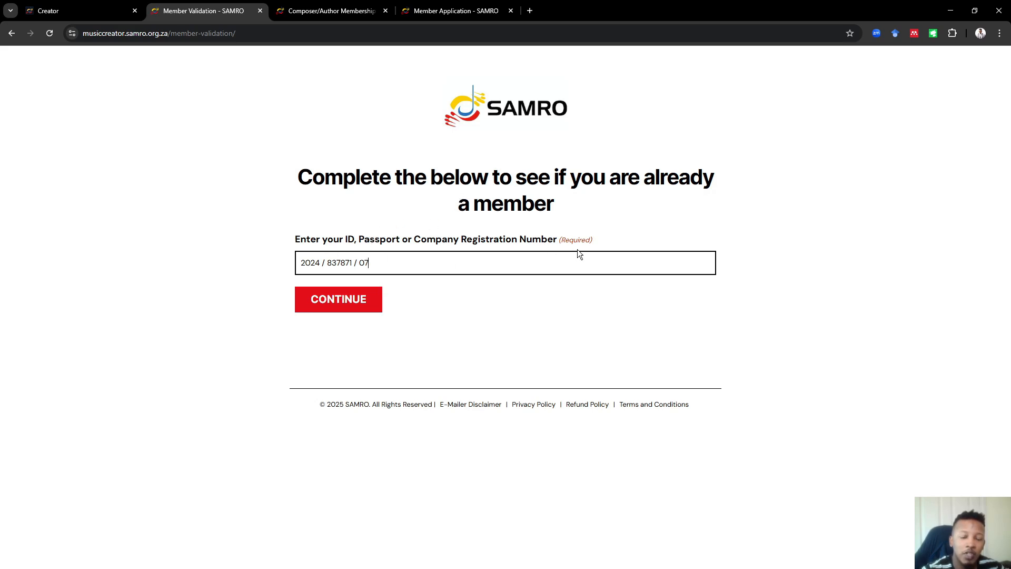
click(360, 300)
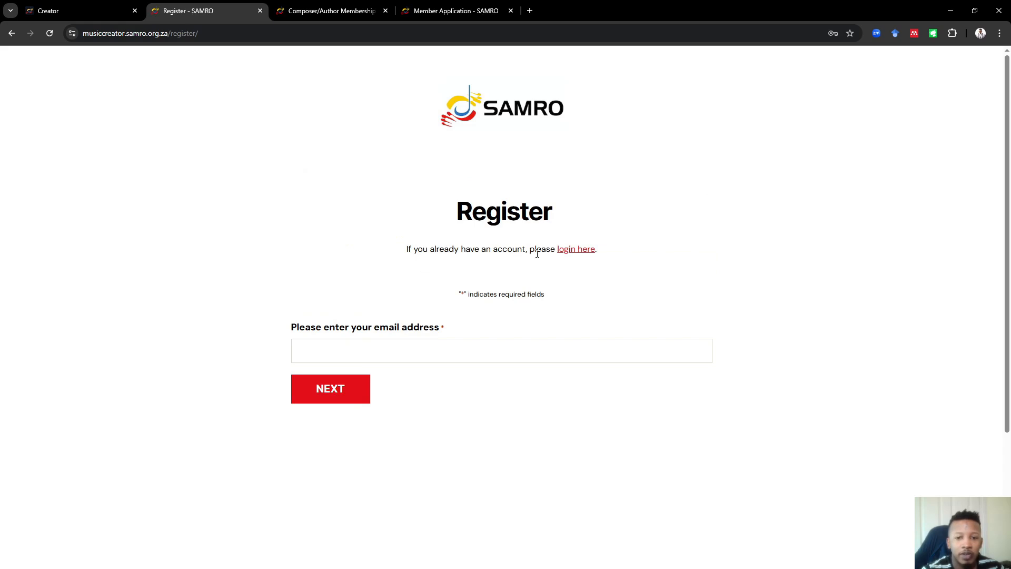
Enter and submit the company e-mail address
click(329, 352)
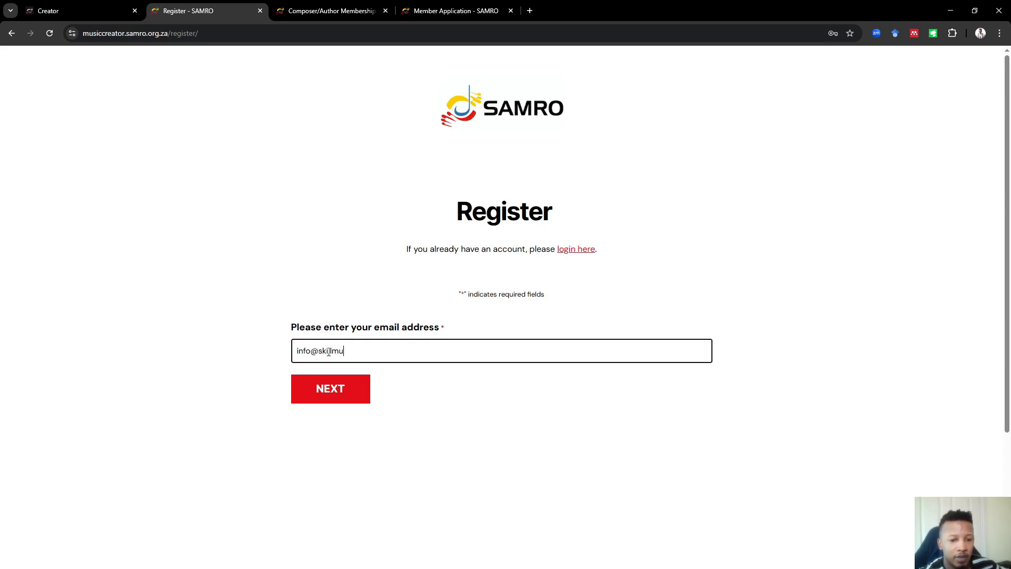
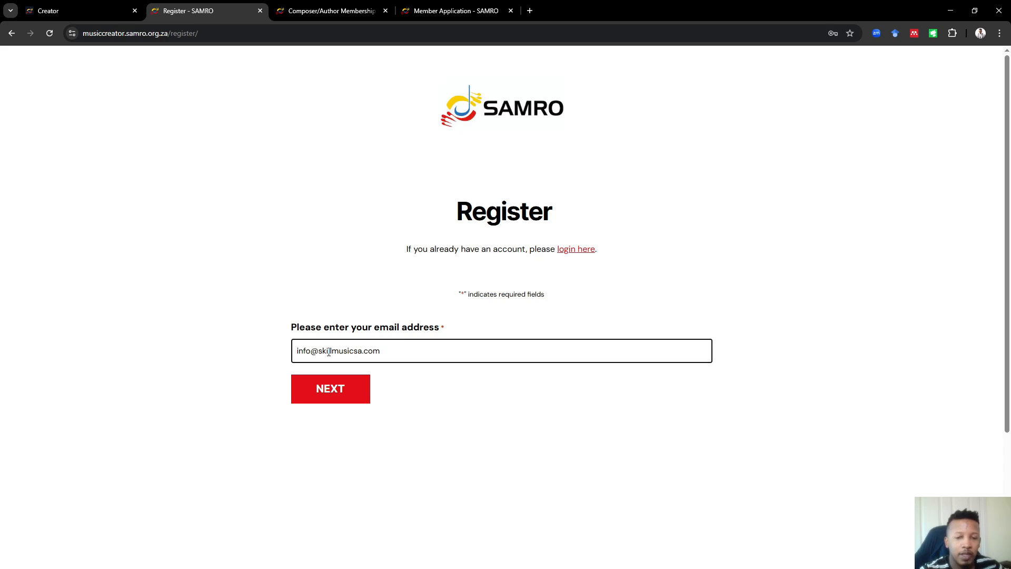
click(341, 378)
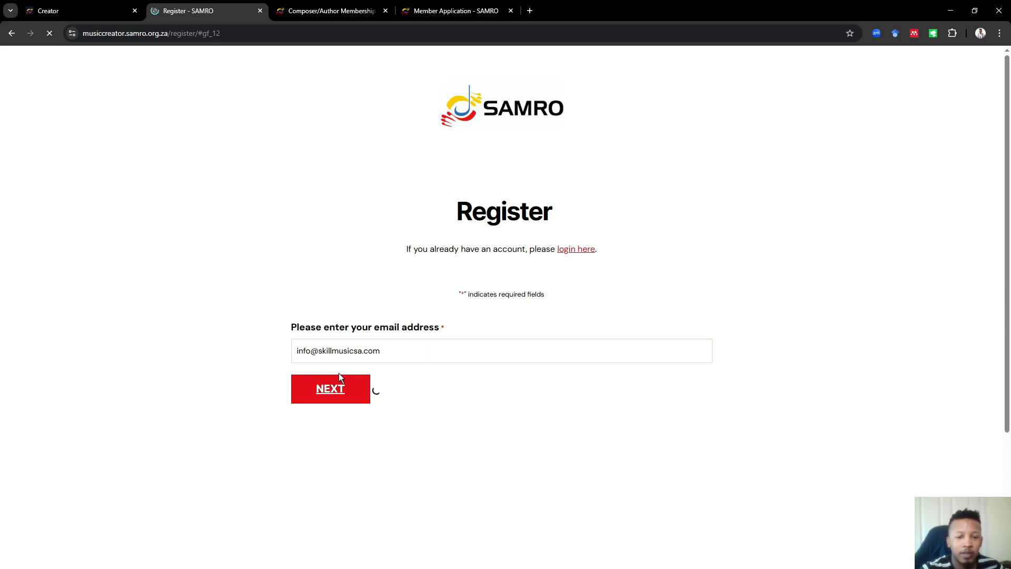
Choose Publisher registration and enter the publisher name SkillMusicSA
scroll(492, 294, up, 3)
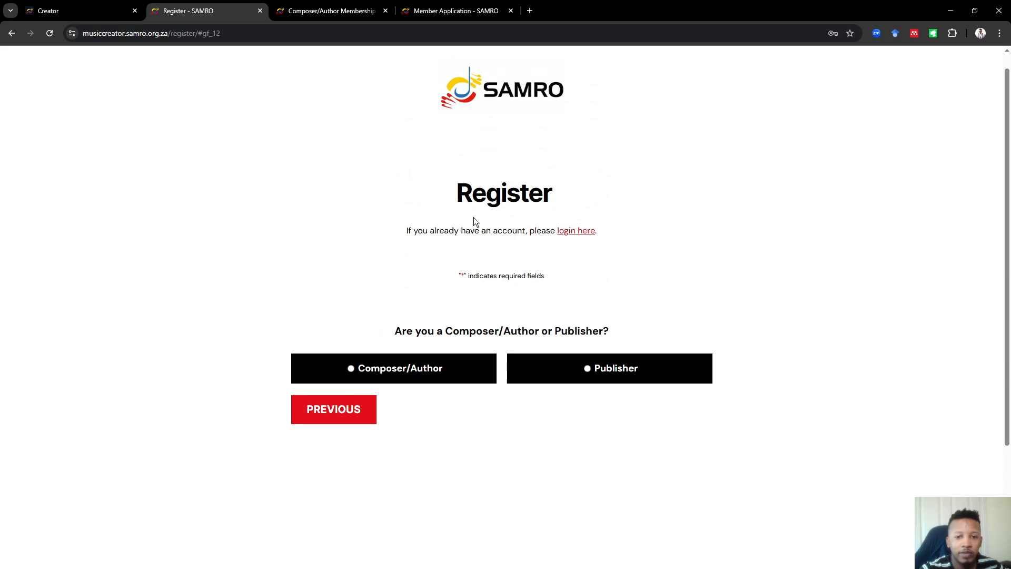
click(588, 368)
scroll(413, 337, down, 2)
click(444, 321)
text(SkillMus)
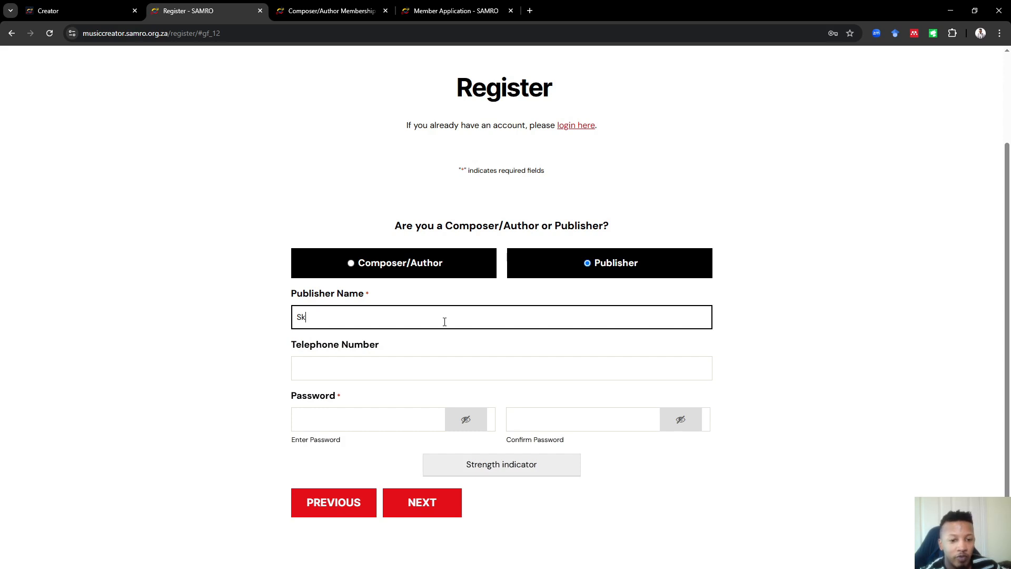
text(icSA)
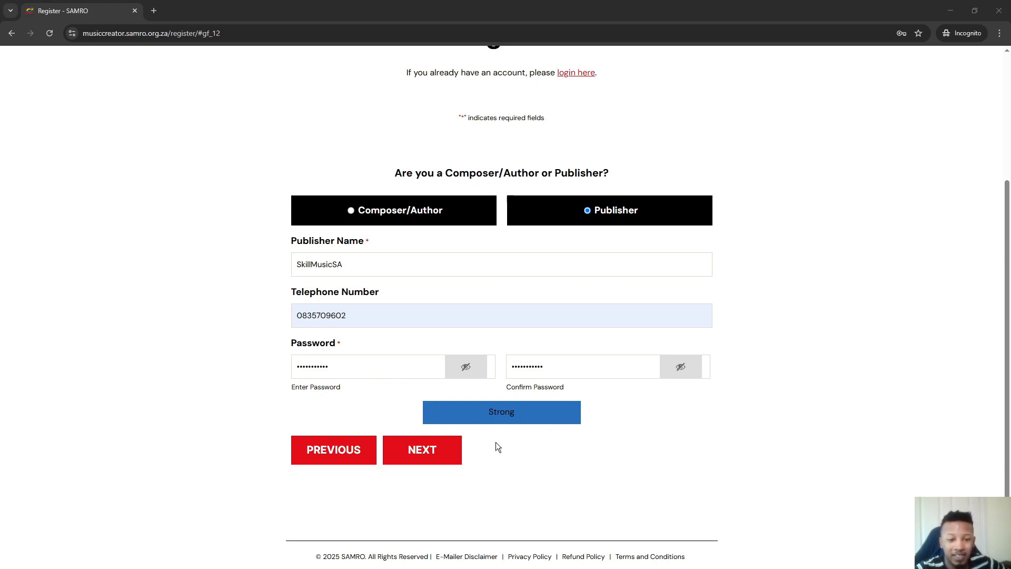
Confirm the saved company e-mail and send the one-time verification code
click(450, 452)
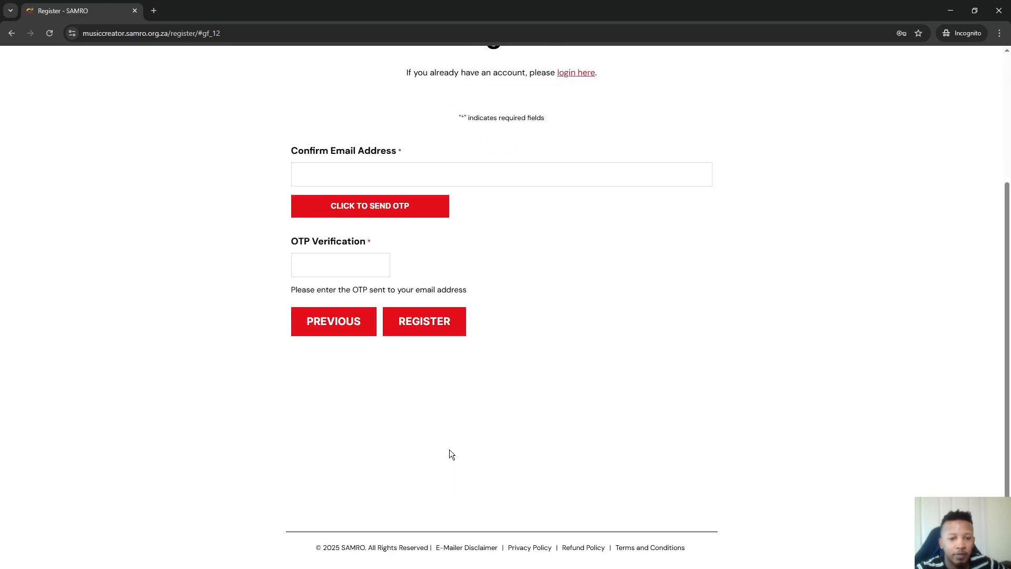
click(524, 180)
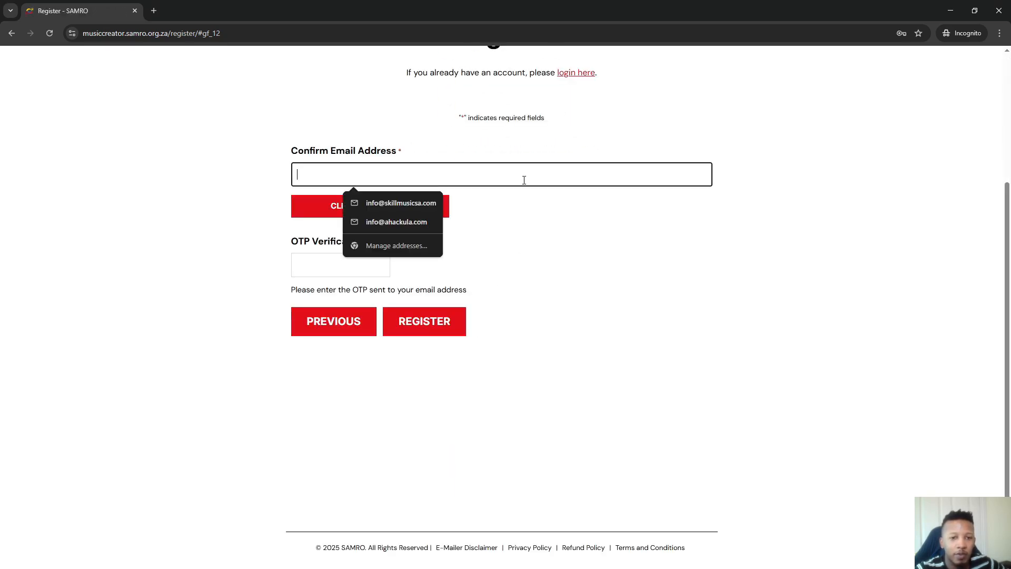
click(402, 205)
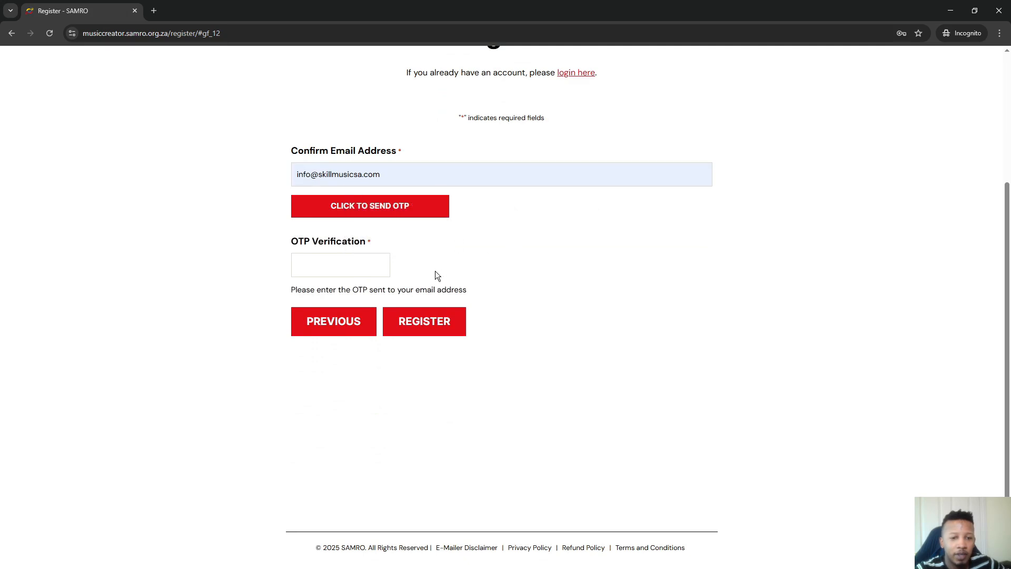
click(372, 209)
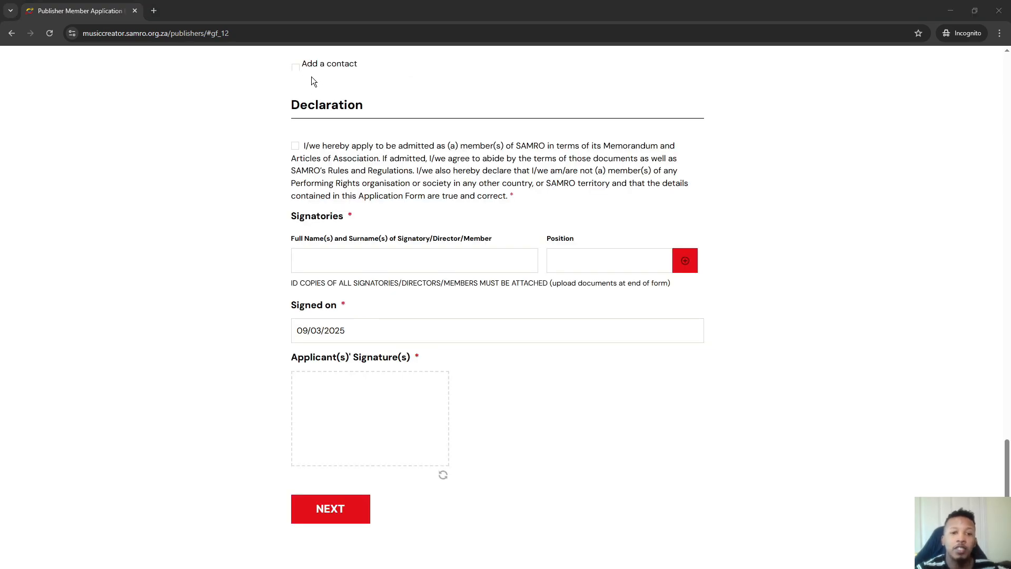
Accept the membership declaration and enter the signatory position Director
click(296, 147)
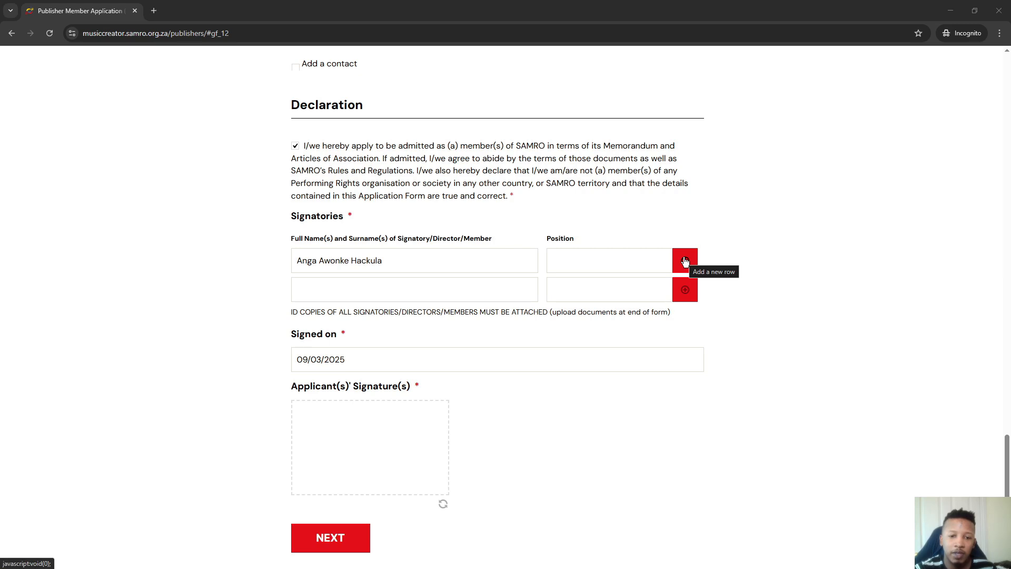
click(634, 262)
text(Direc)
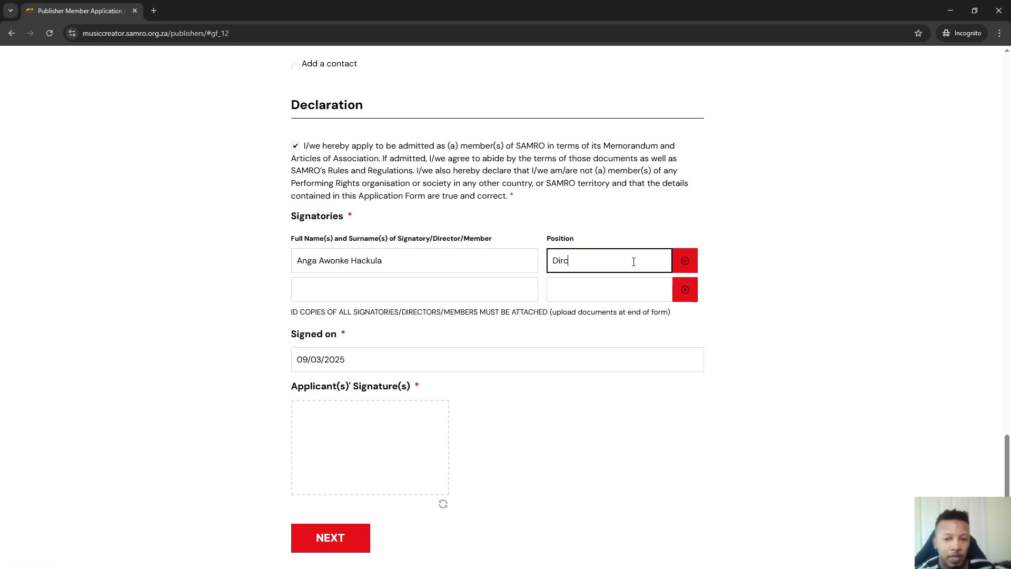
key(BackSpace)
key(BackSpace)
text(ector)
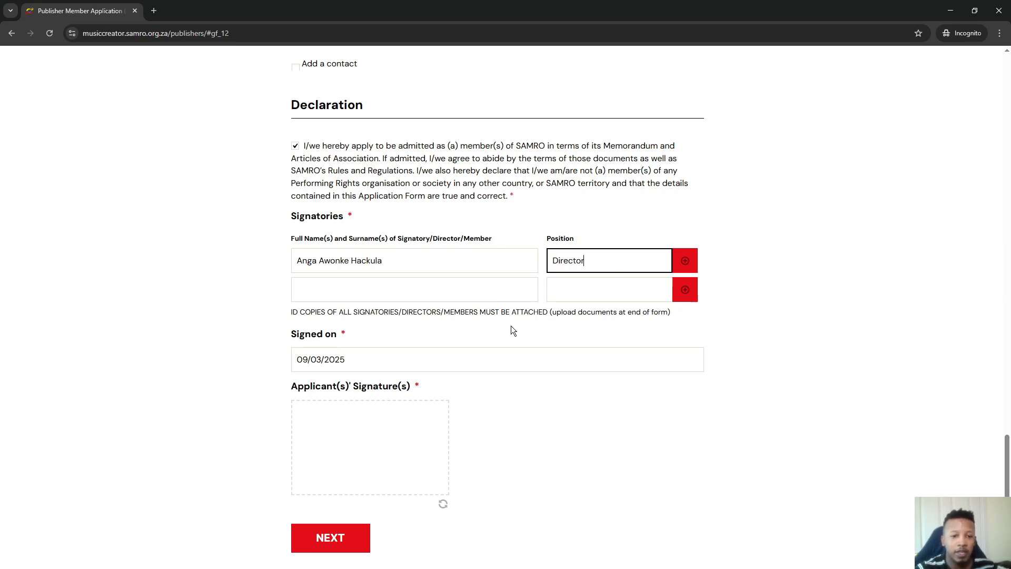
click(542, 425)
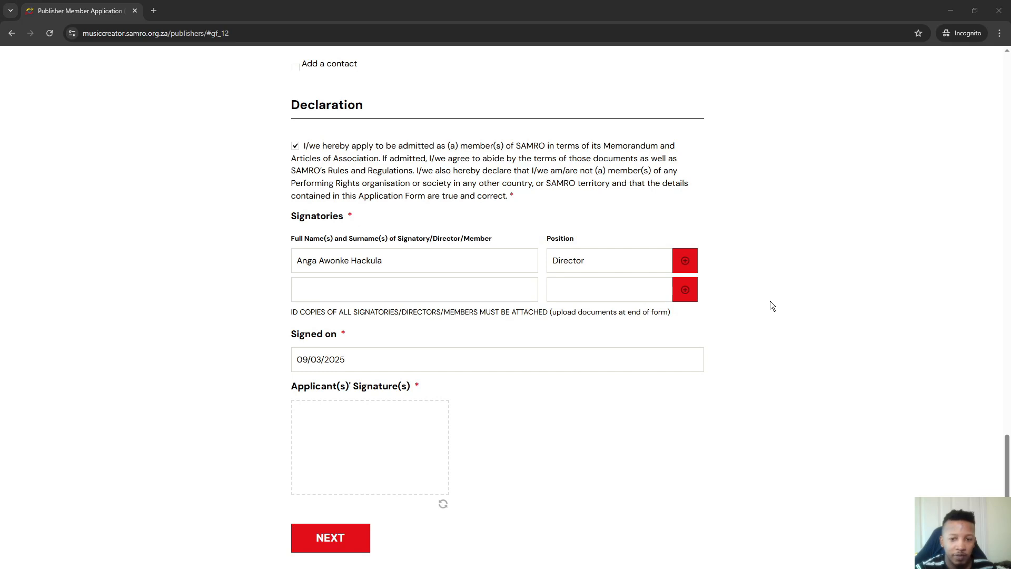
Draw and then clear the signature, and advance to Part B
drag(311, 422, 361, 460)
mouse_move(356, 420)
mouse_down()
mouse_move(293, 459)
mouse_move(405, 449)
mouse_up()
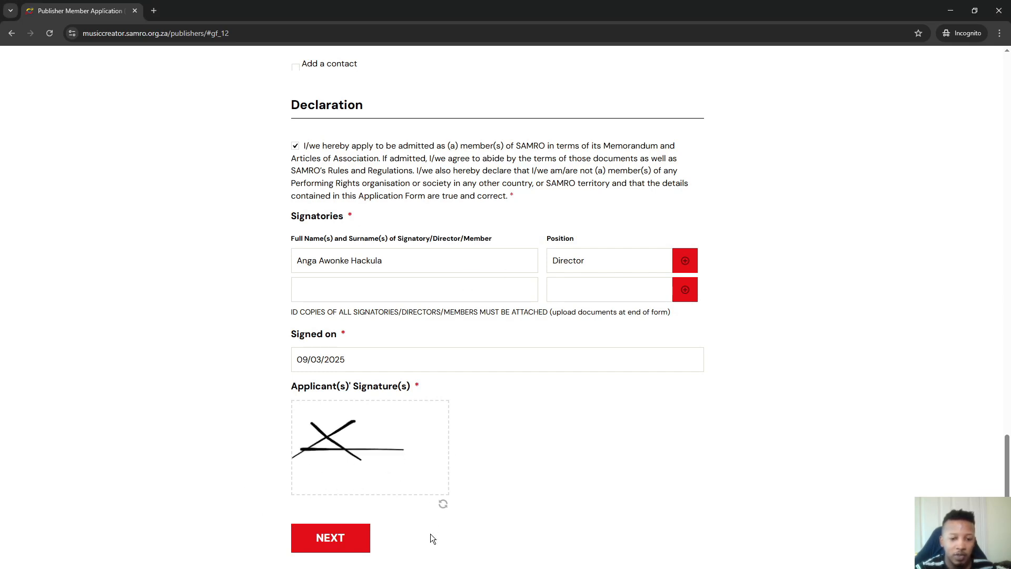
click(443, 506)
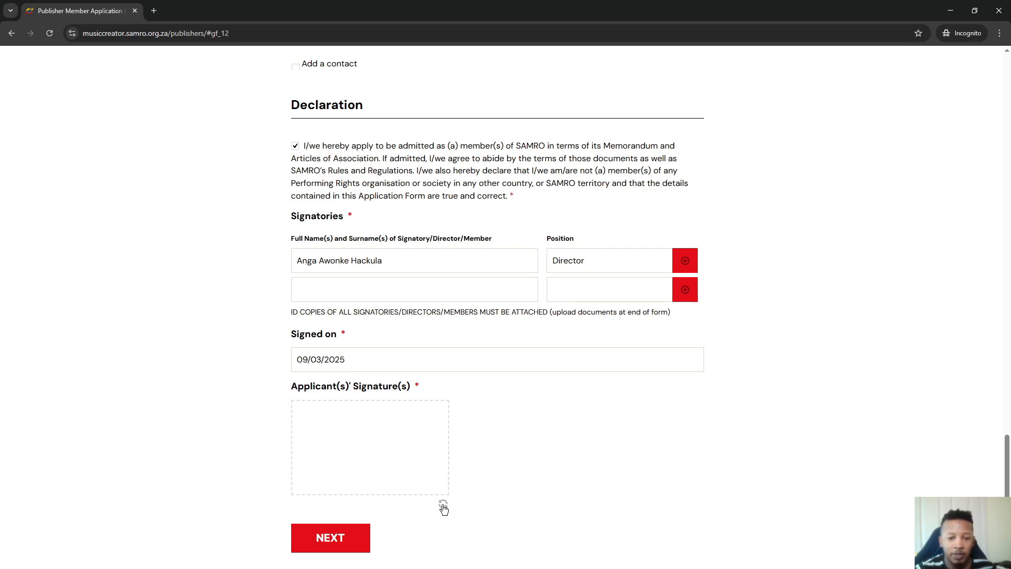
click(346, 539)
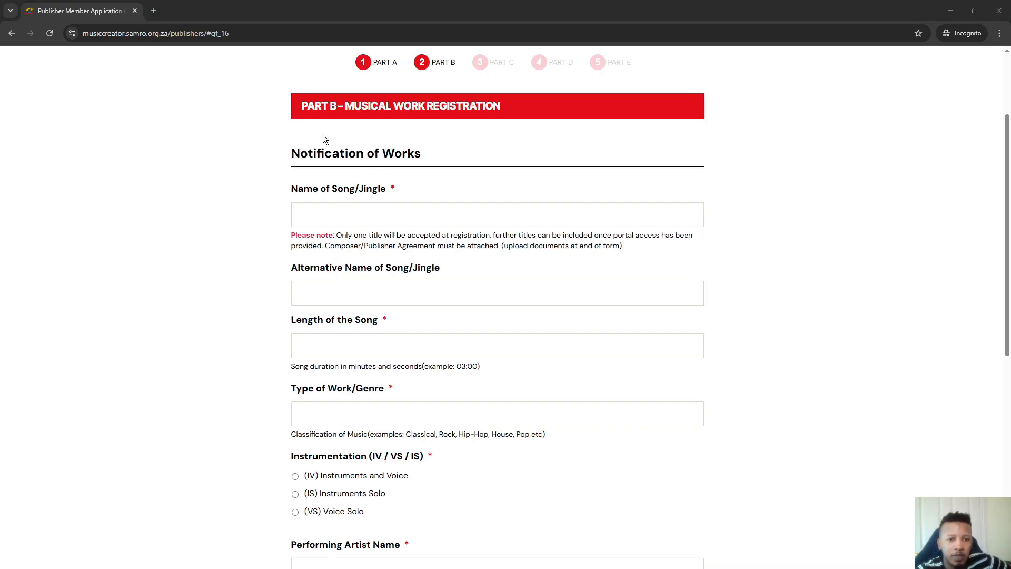
Enter song name 'It's Not Raining', alternative name 'Weatherman' and length 02:36
scroll(483, 322, down, 2)
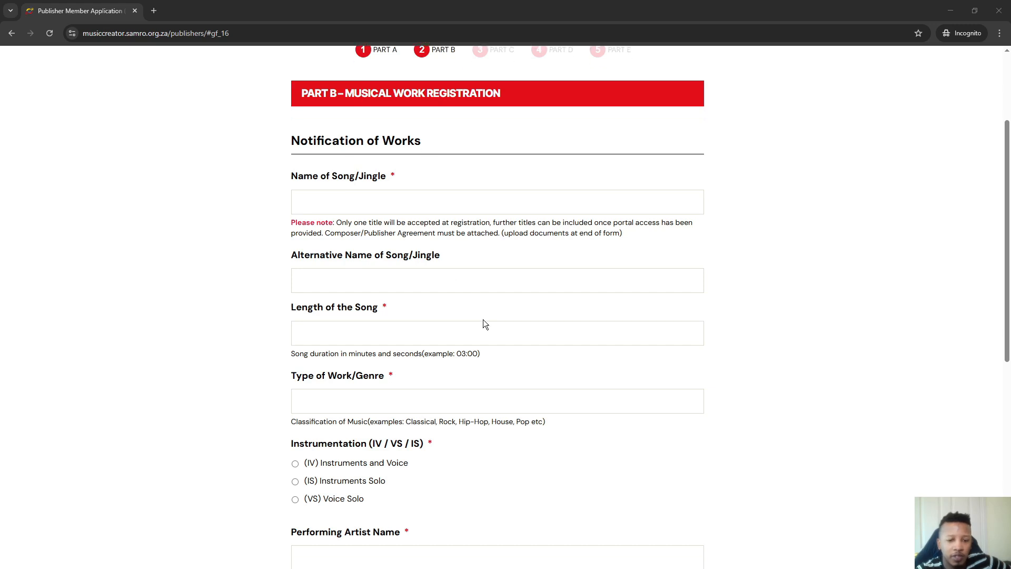
scroll(484, 320, up, 3)
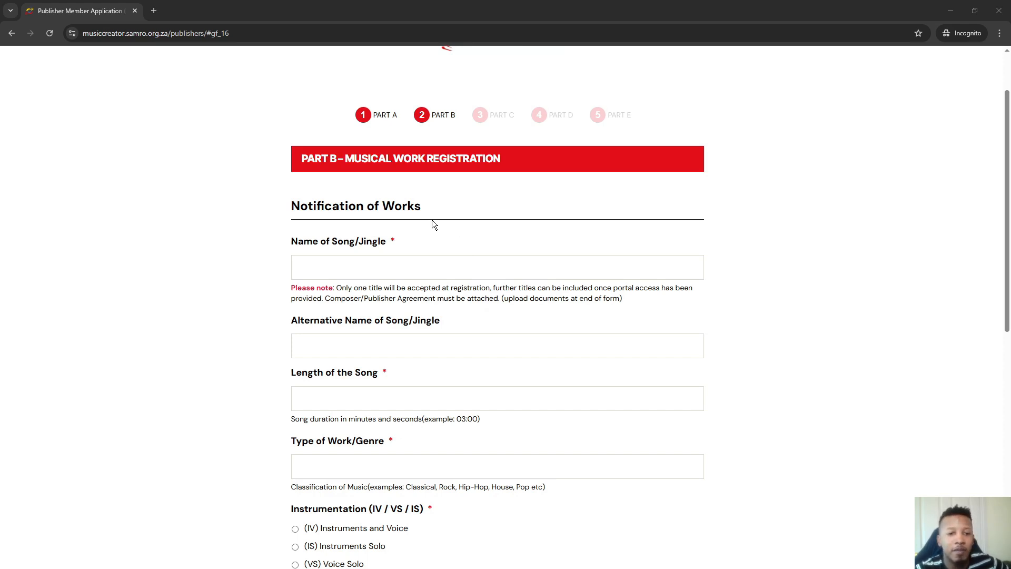
click(42, 383)
key(Tab)
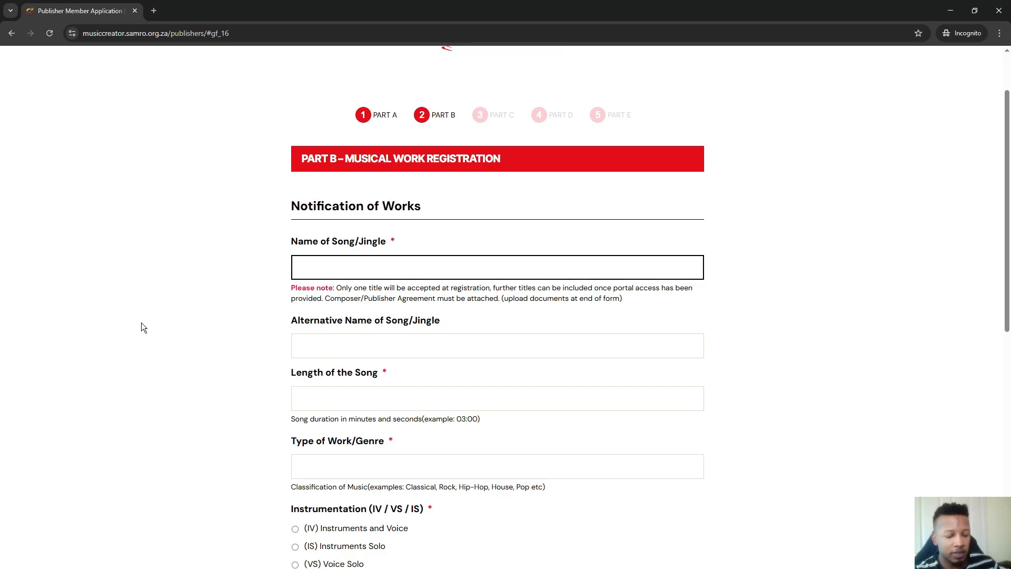
text(It's Not )
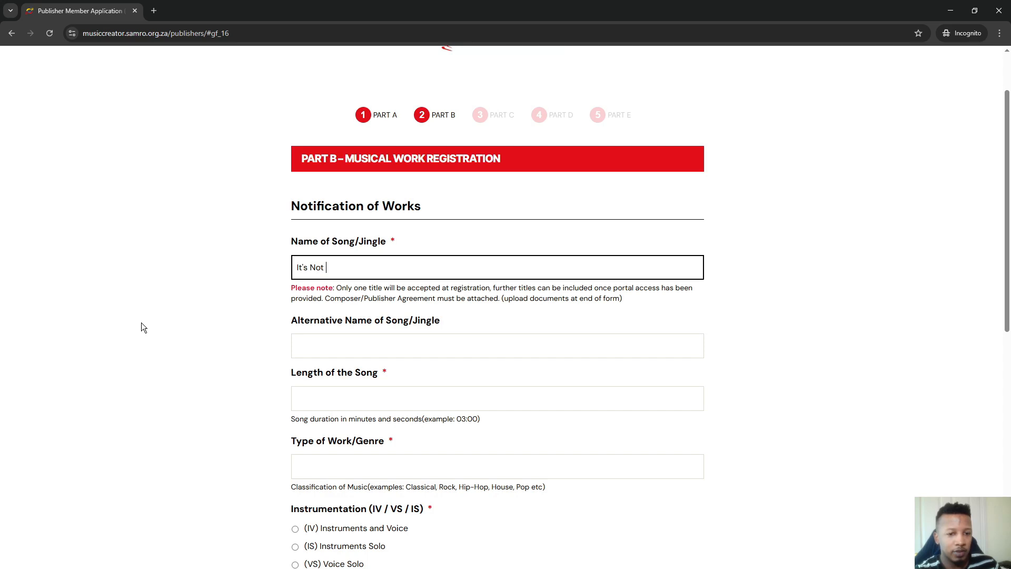
text(Raining)
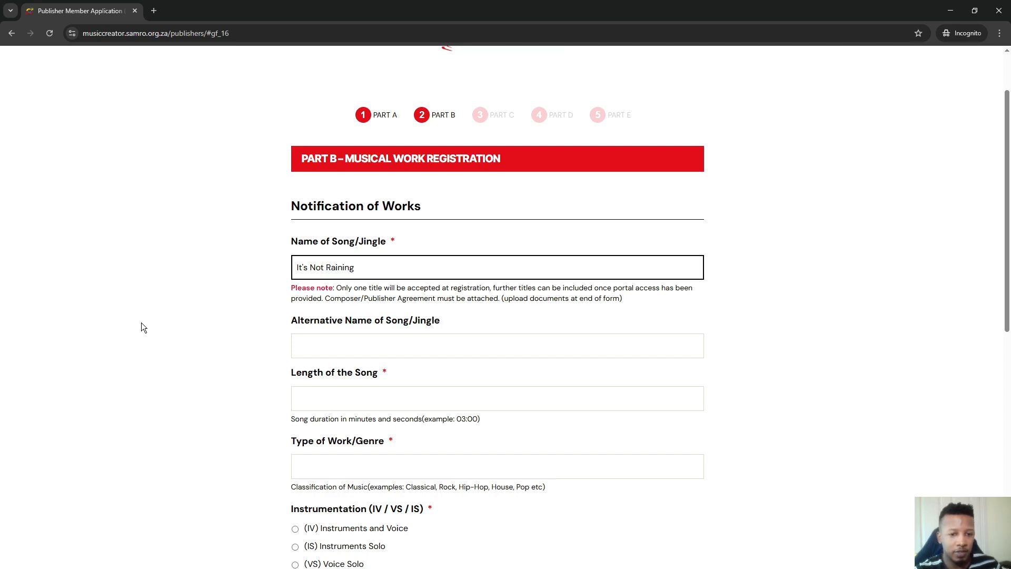
key(Tab)
text(Weat)
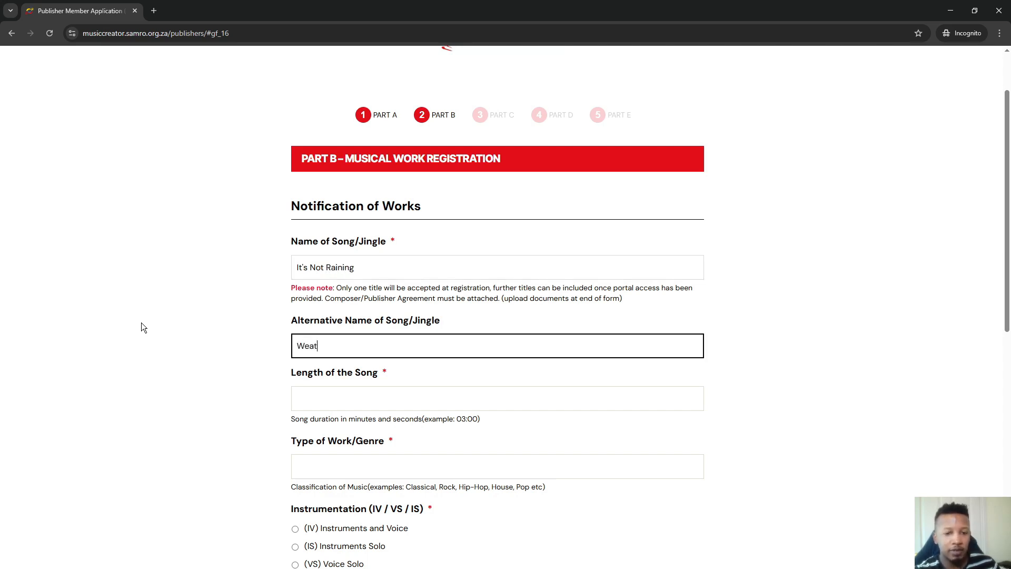
text(herman)
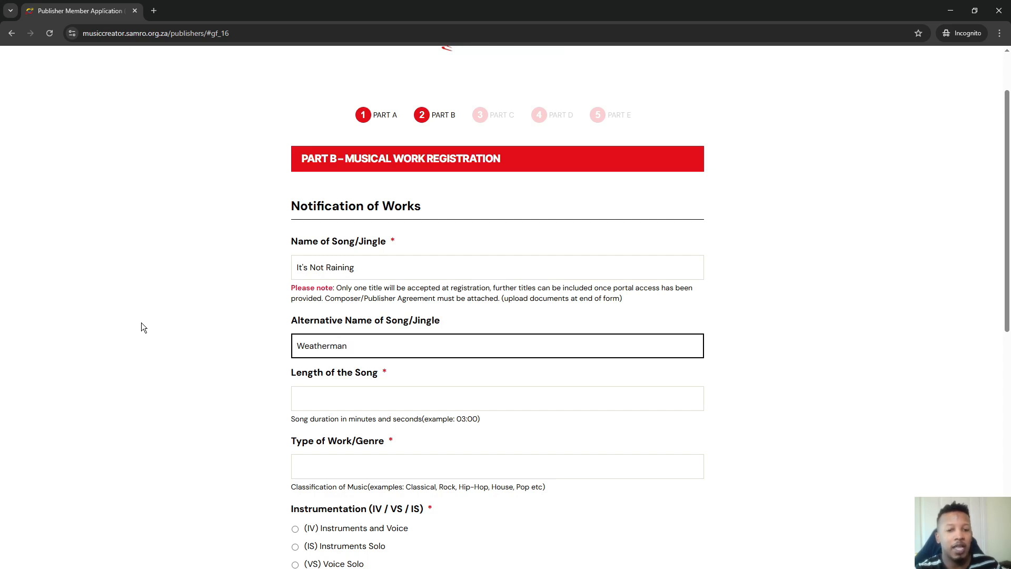
key(Tab)
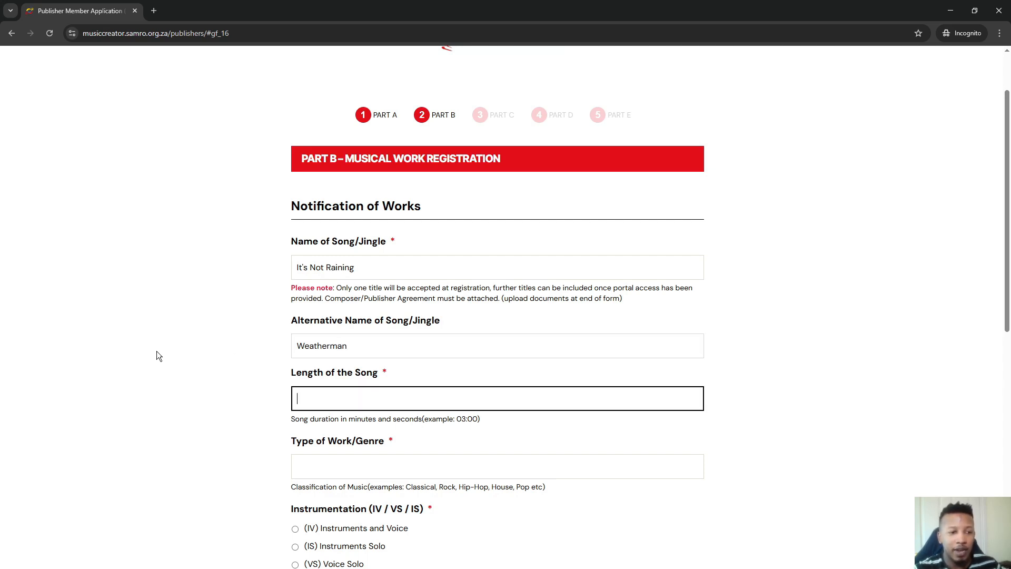
scroll(220, 344, down, 1)
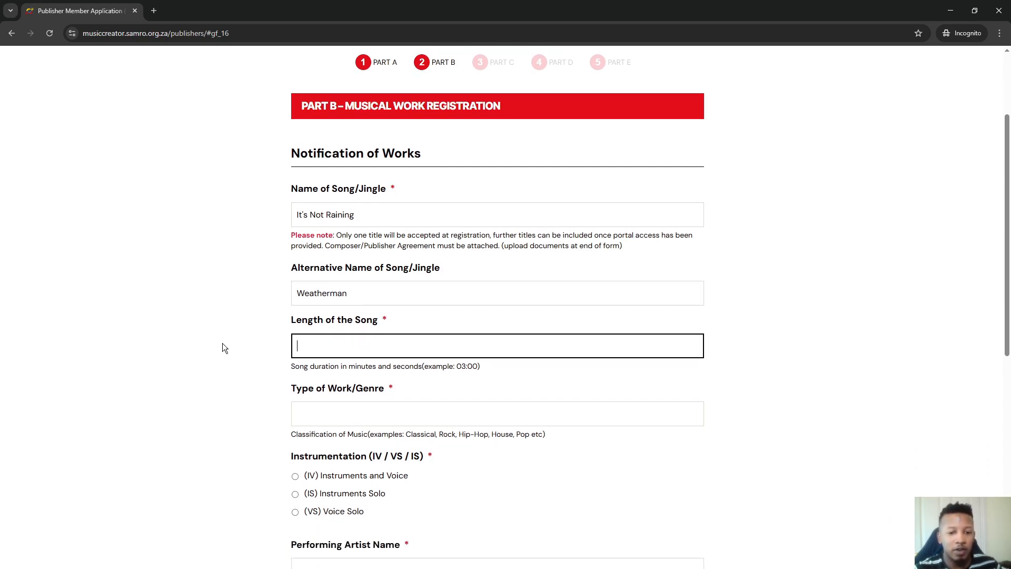
text(02:36)
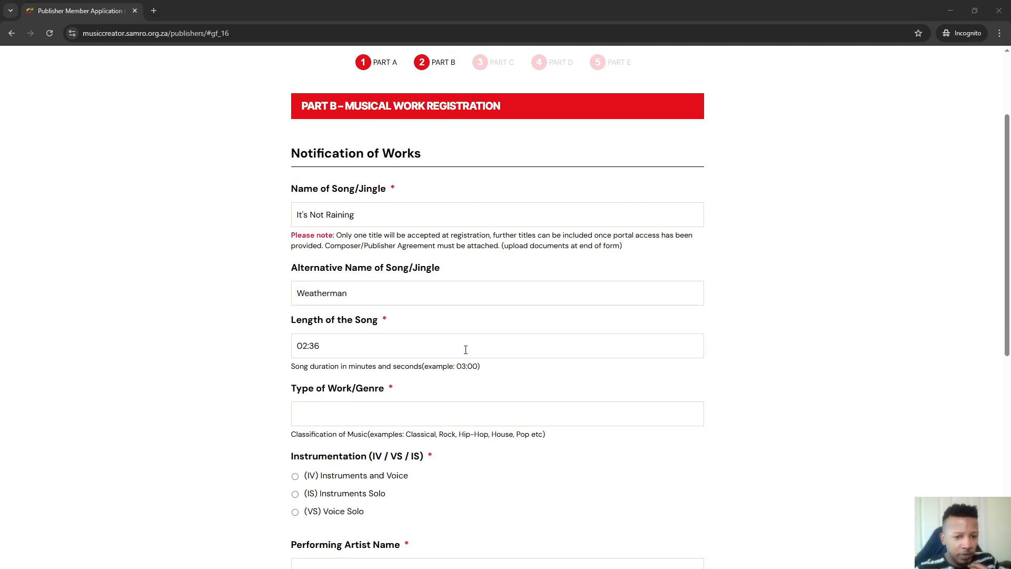
Set genre Hip-Hop, instrumentation Instruments and Voice, and performing artist SkillMusicSA
click(364, 348)
click(358, 410)
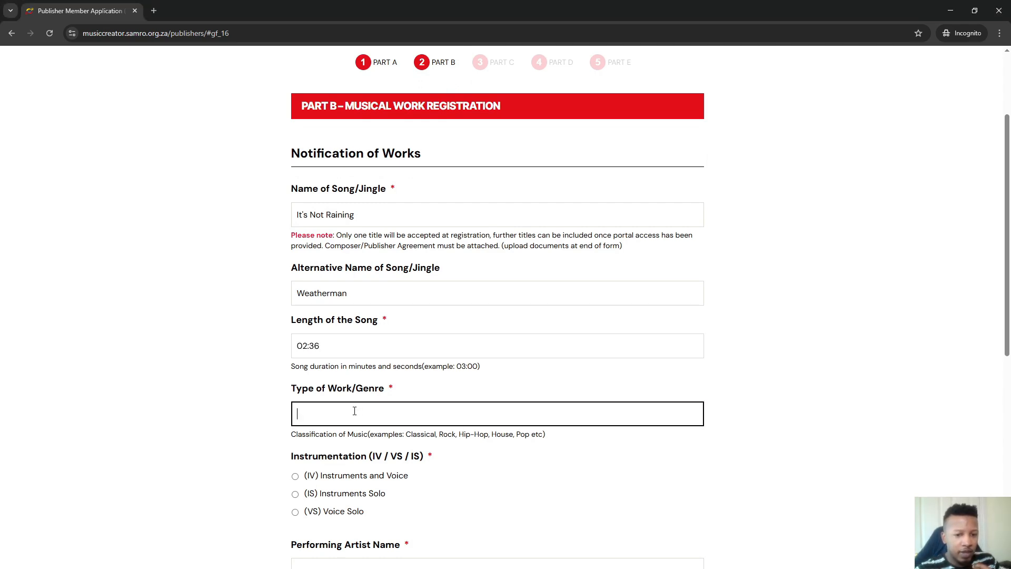
text(Hip)
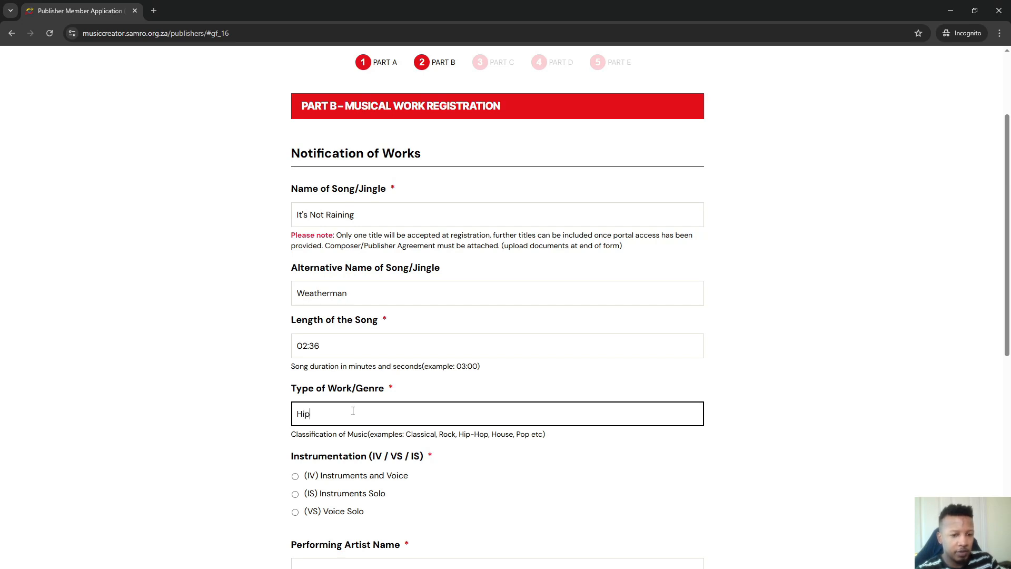
text(=)
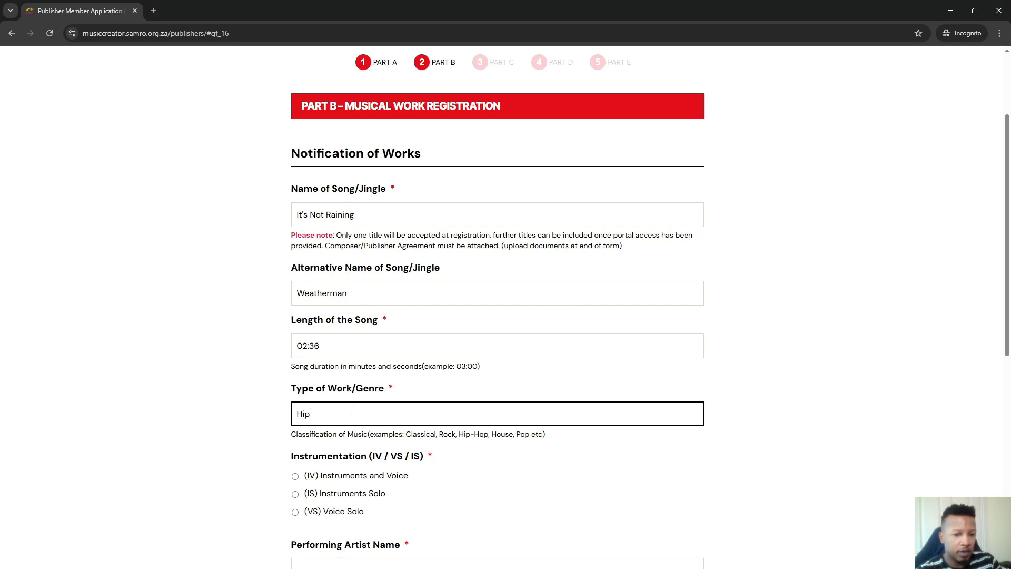
text(-Hop)
scroll(353, 410, down, 3)
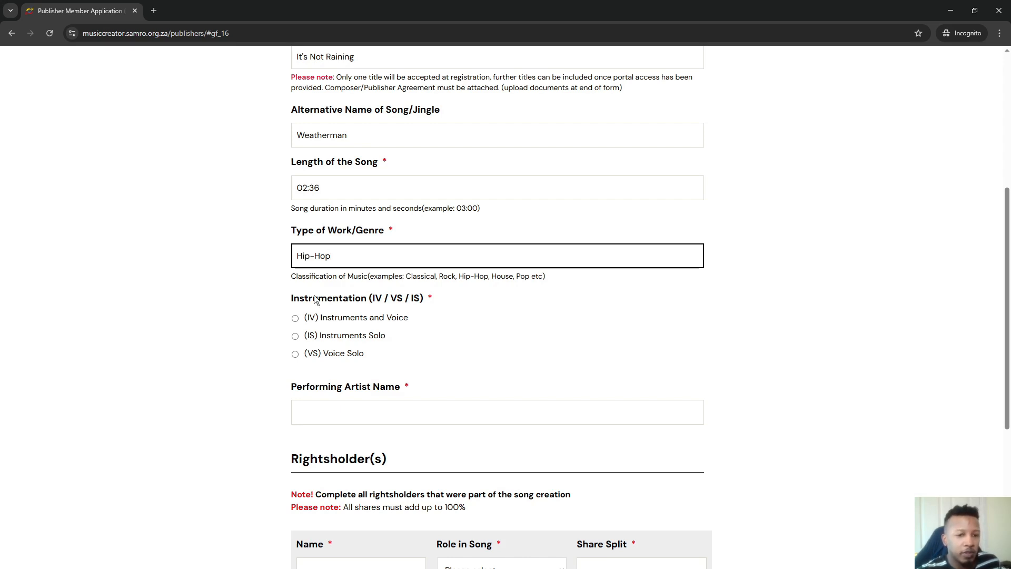
click(295, 318)
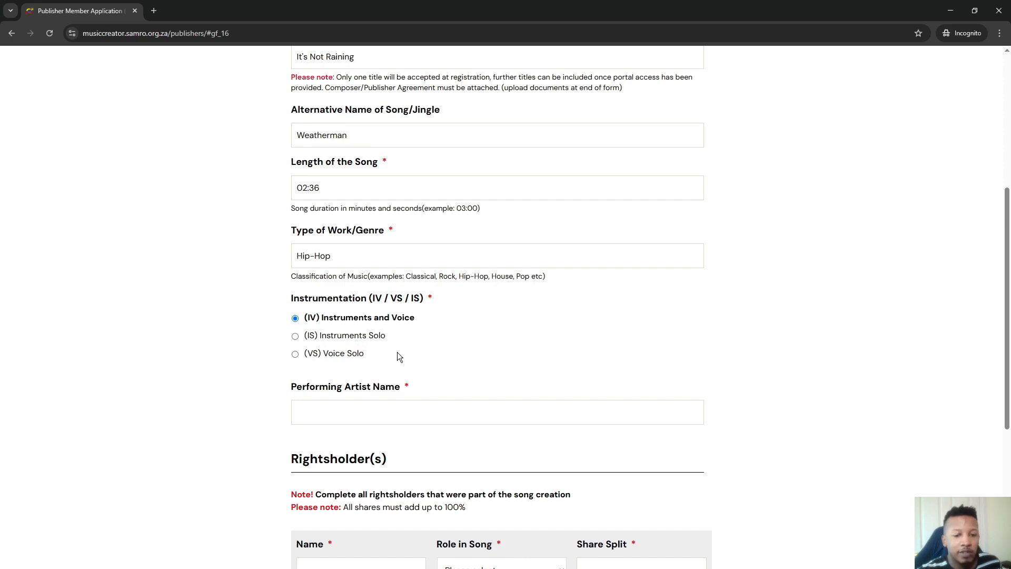
click(374, 409)
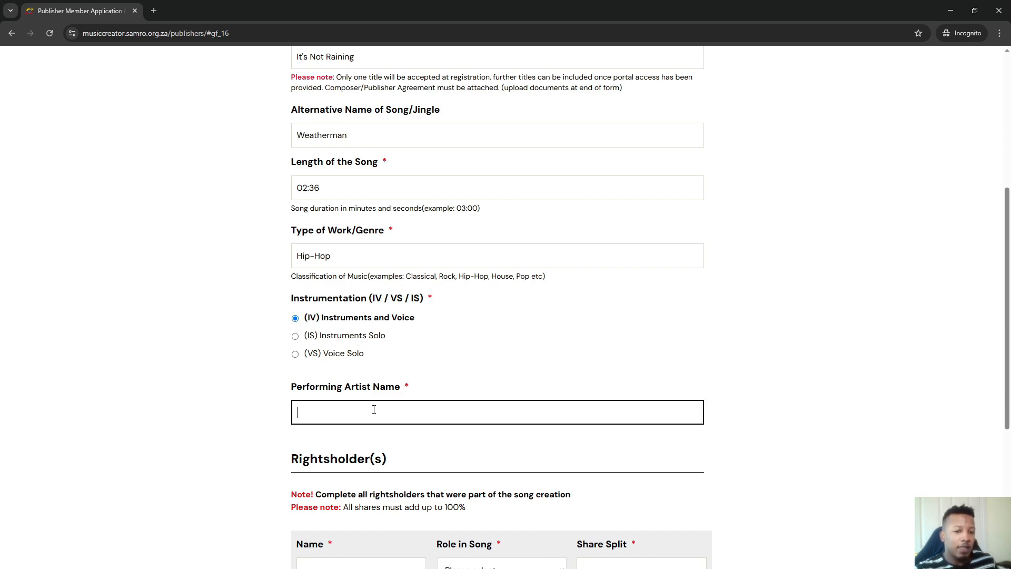
text(SkillMusicSA)
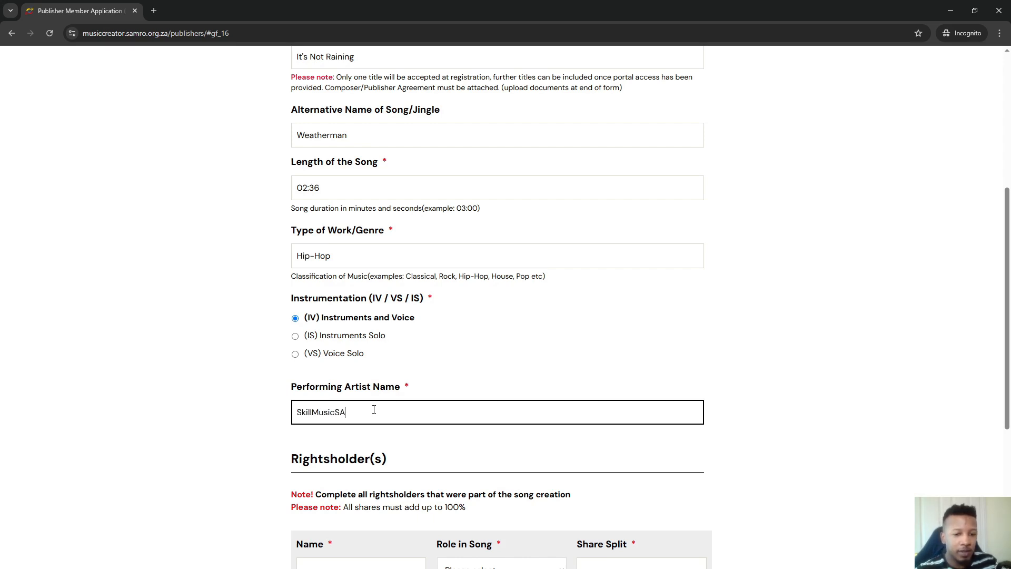
scroll(374, 409, down, 4)
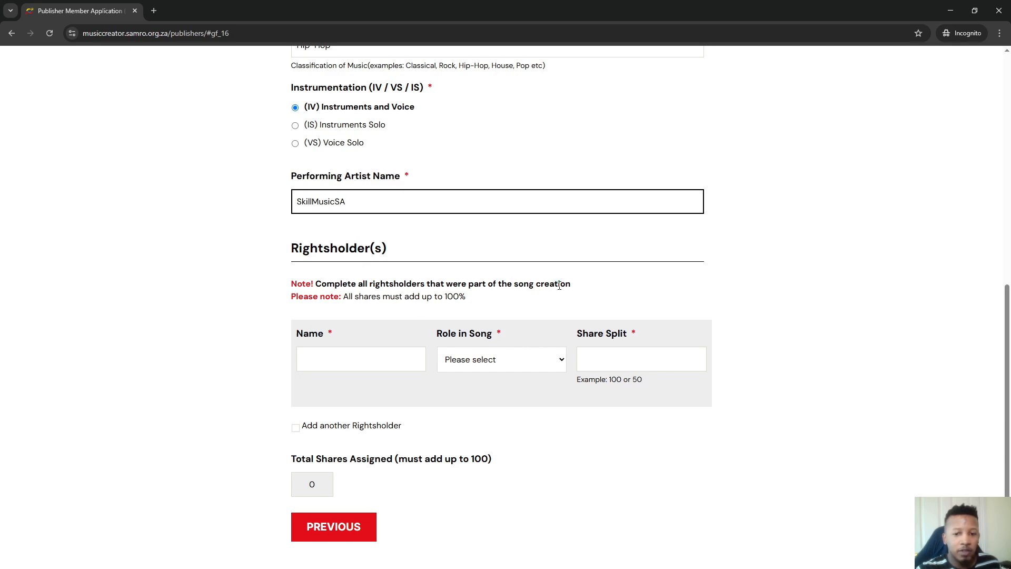
Add the first rightsholder by full name as Composer Author with a 100 share
click(331, 354)
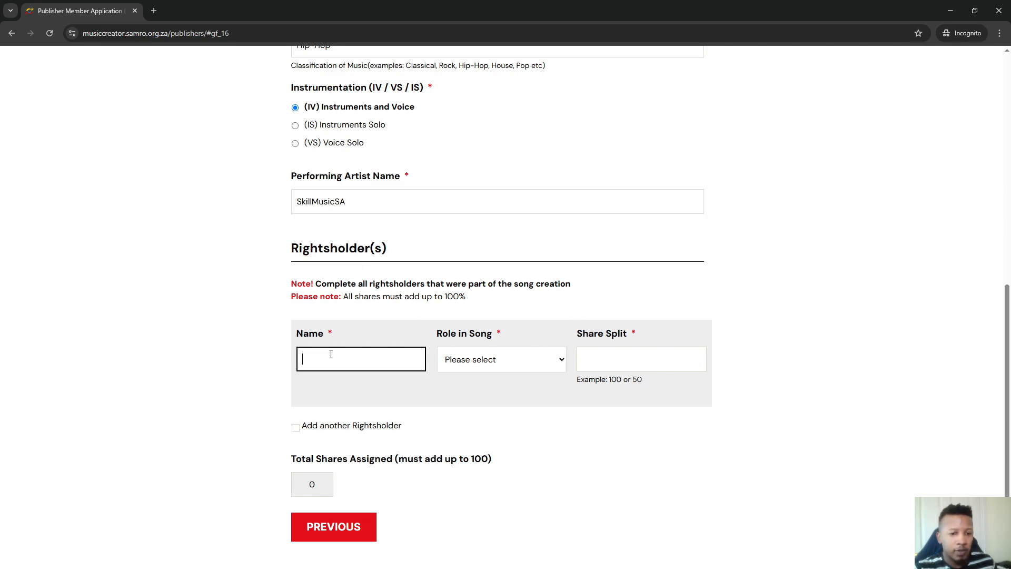
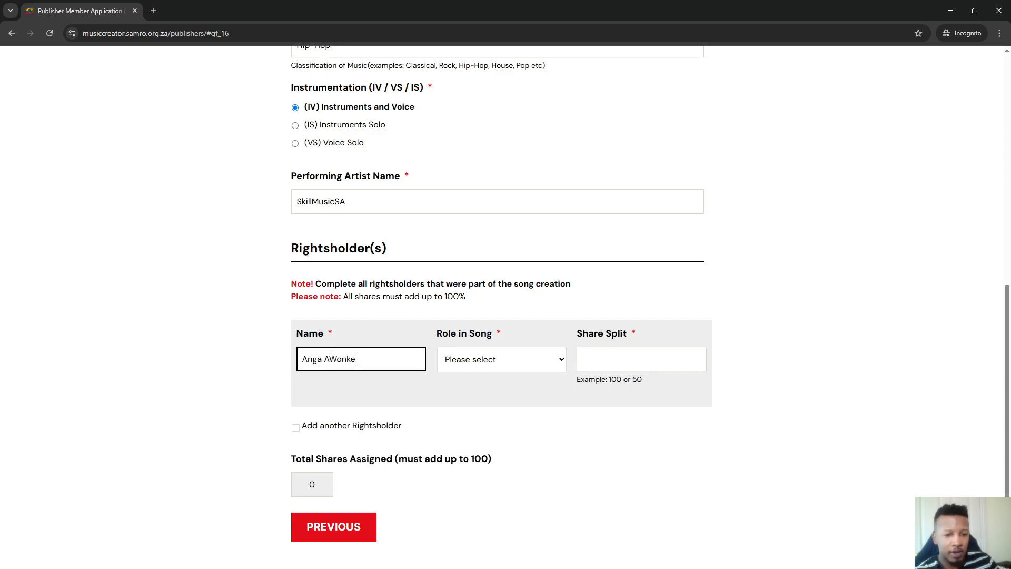
click(488, 366)
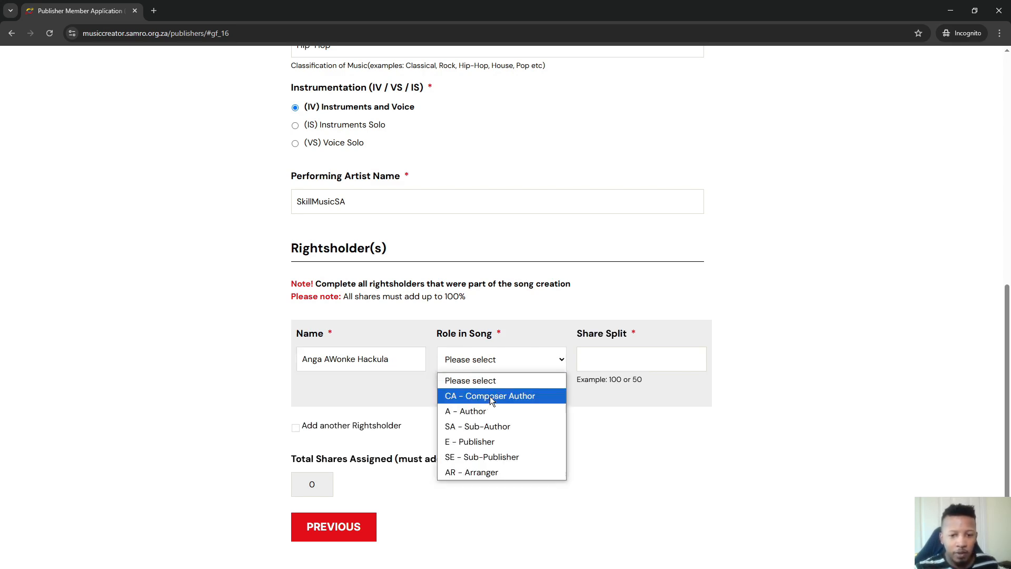
click(489, 396)
click(622, 368)
text(10)
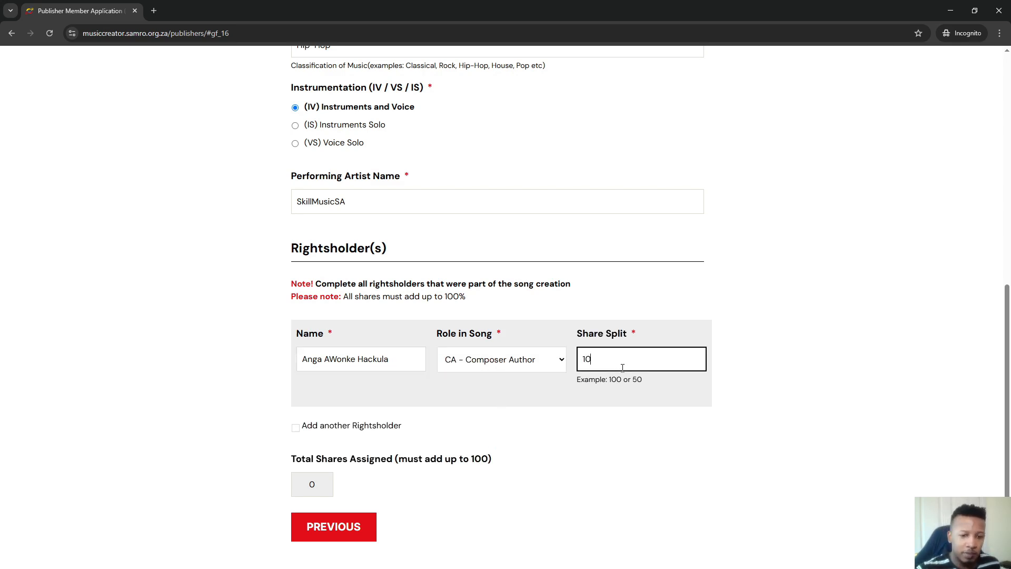
text(0)
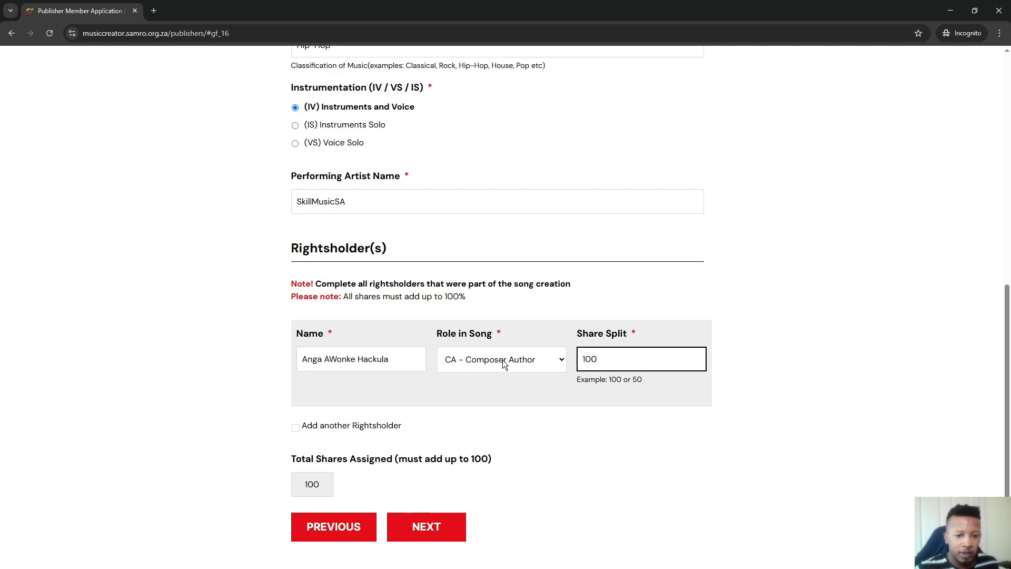
scroll(427, 326, up, 2)
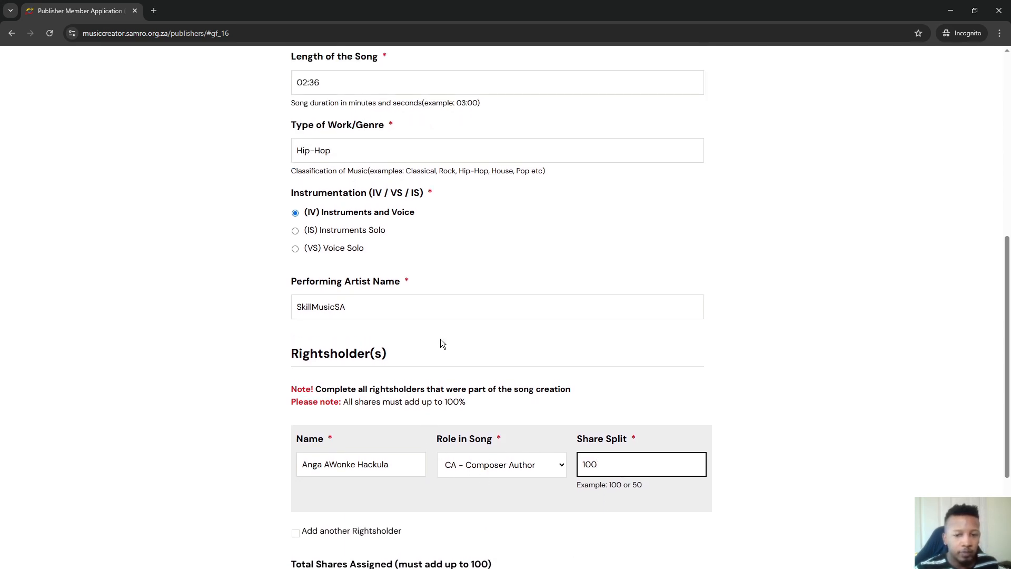
scroll(433, 331, down, 3)
Add a second rightsholder row, correct the first rightsholder's name, and change their share to 50
click(301, 374)
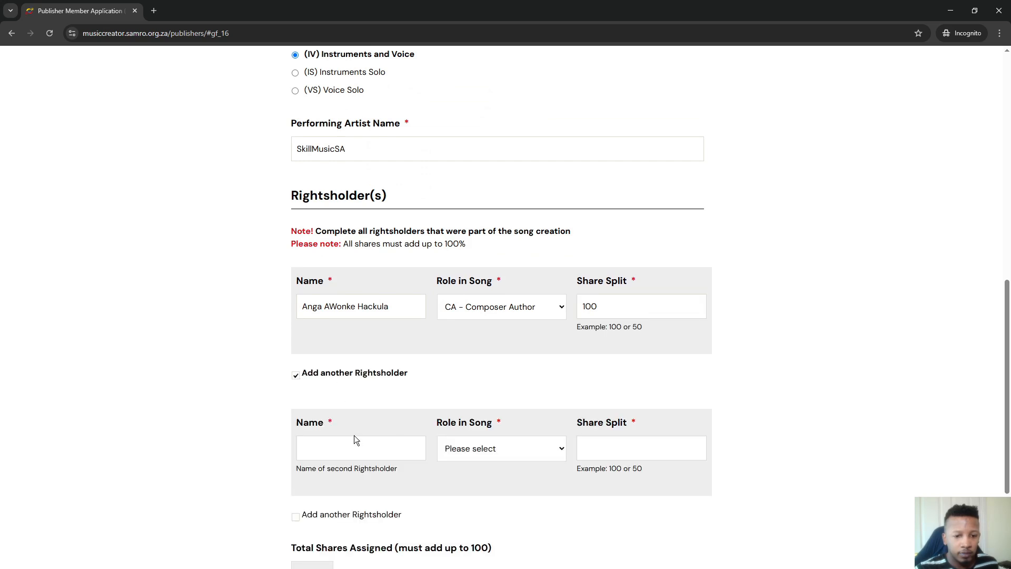
click(529, 449)
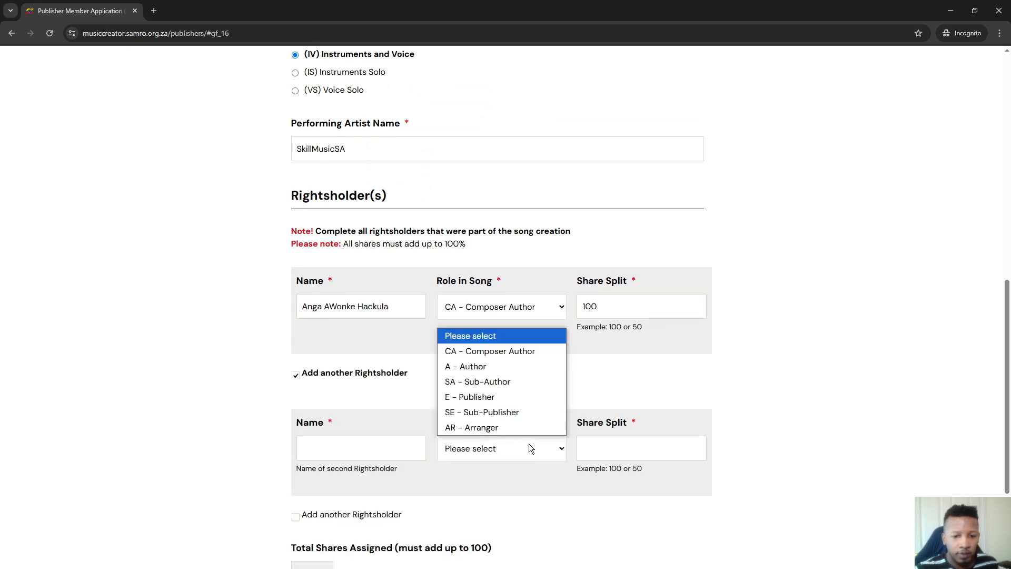
click(564, 318)
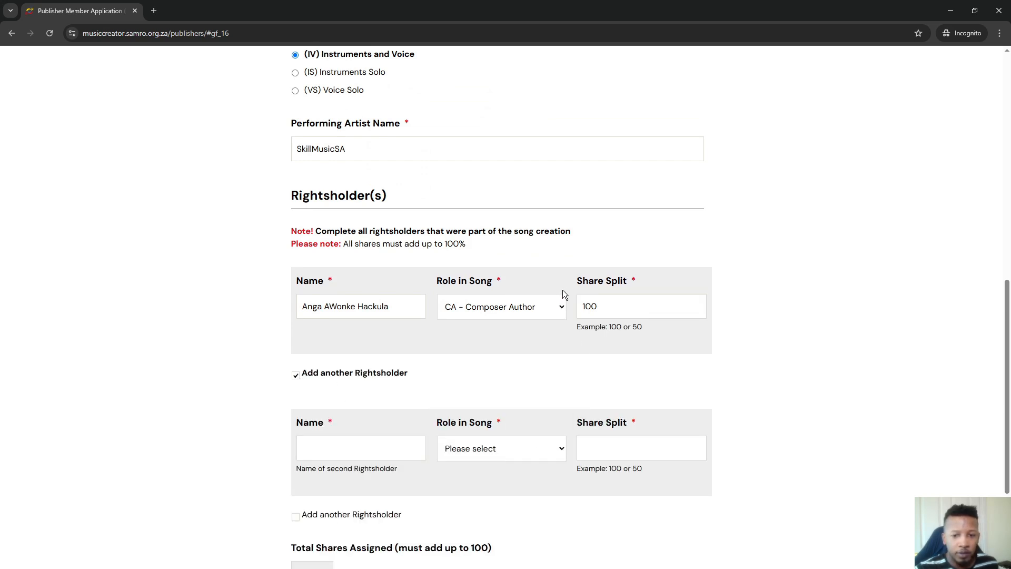
double_click(636, 305)
click(336, 306)
key(BackSpace)
text(w)
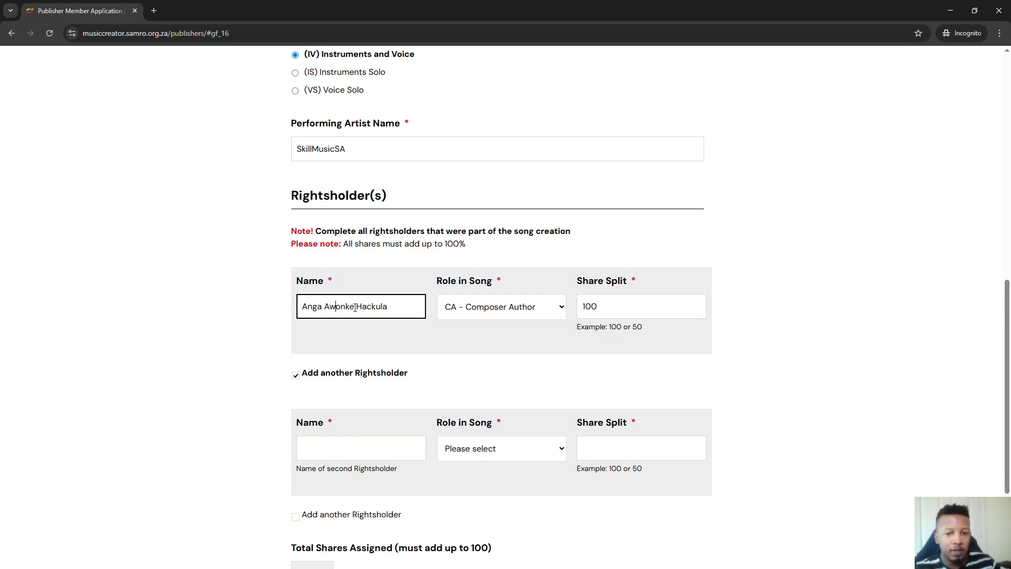
double_click(598, 309)
text(50)
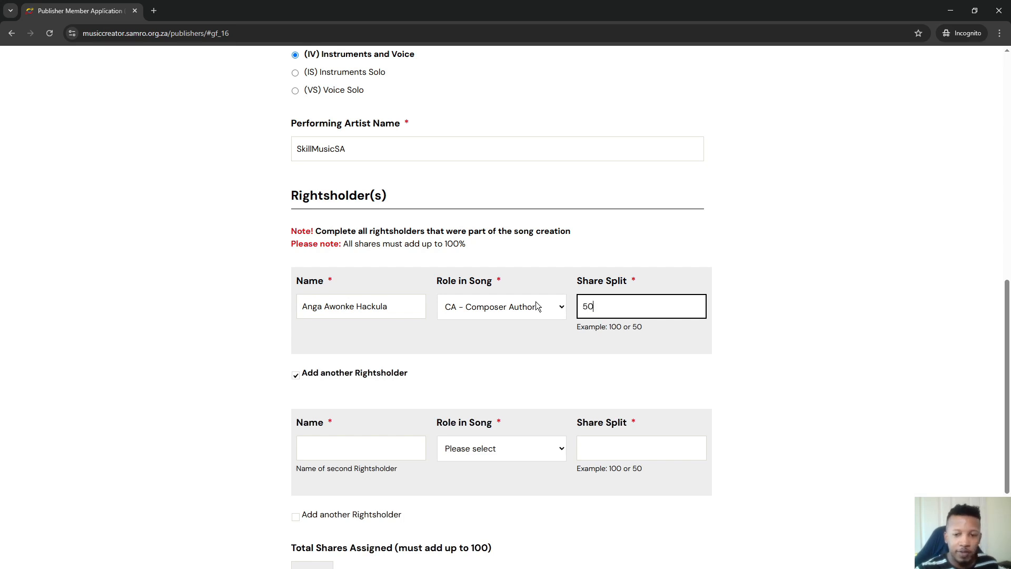
Make SkillMusicSA the second rightsholder as E - Publisher with 50, totalling 100
click(384, 449)
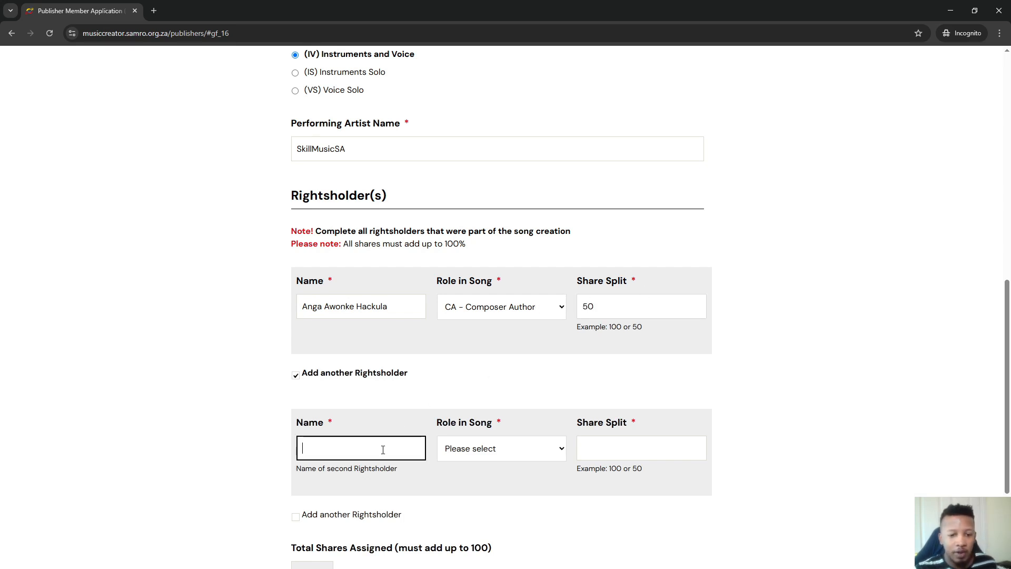
text(Skil)
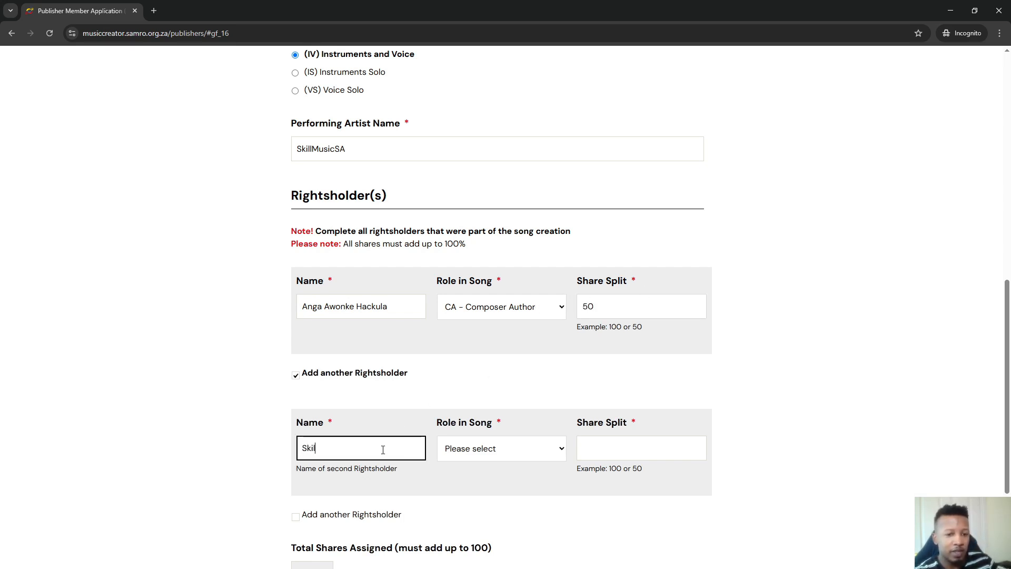
text(lMusicSA)
key(ctrl+a)
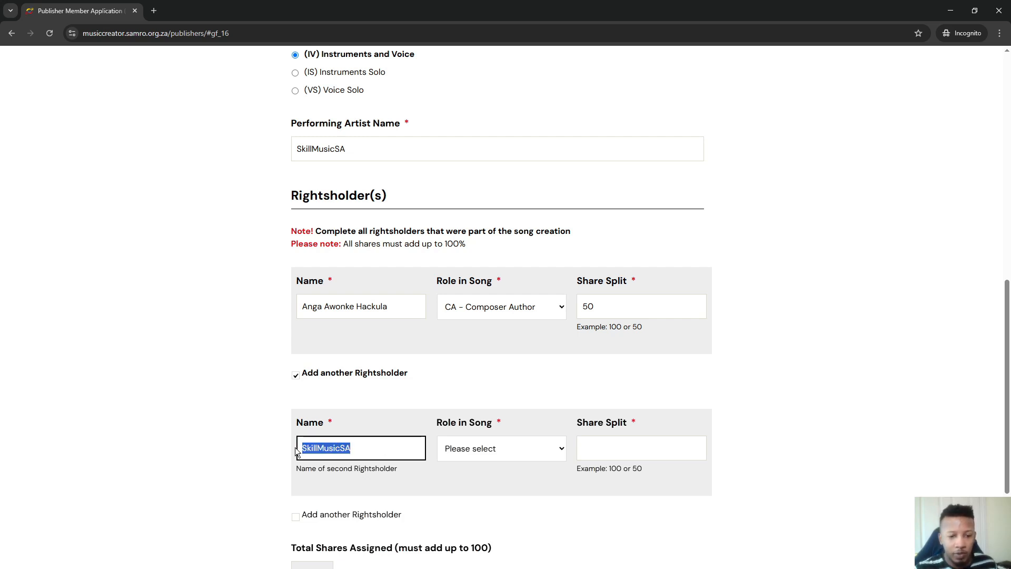
click(504, 449)
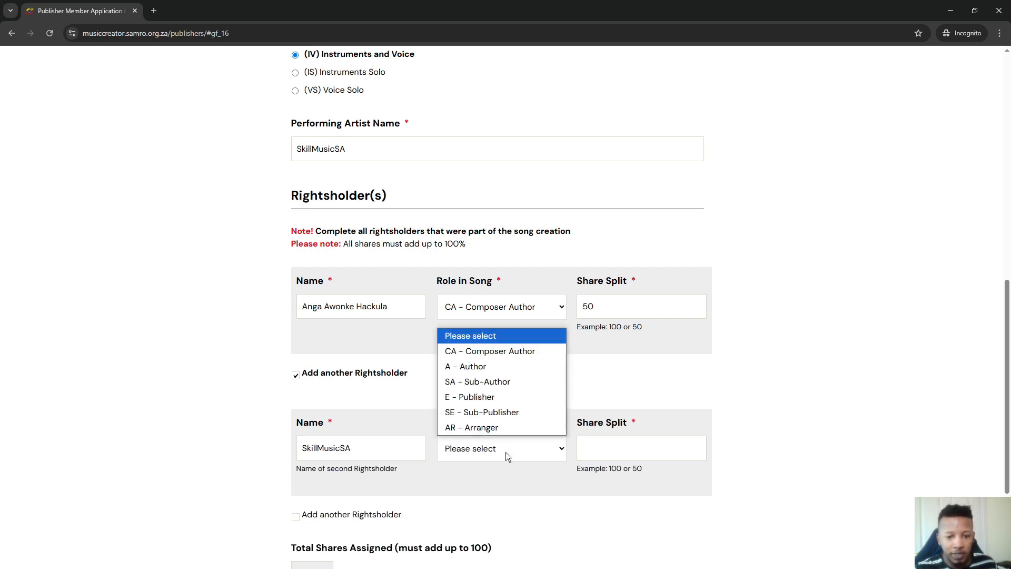
click(499, 396)
click(647, 449)
text(50)
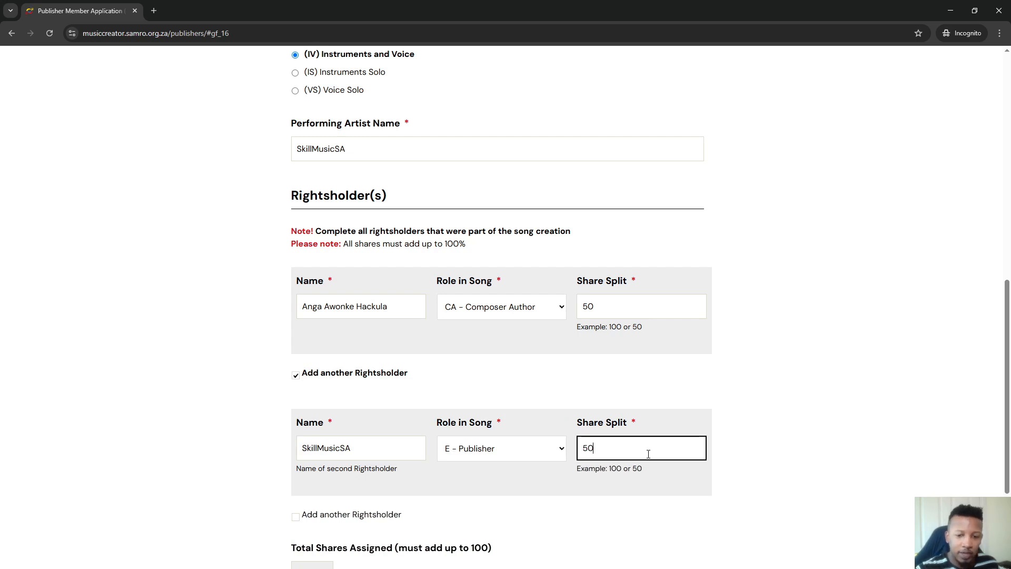
scroll(575, 429, down, 3)
click(536, 431)
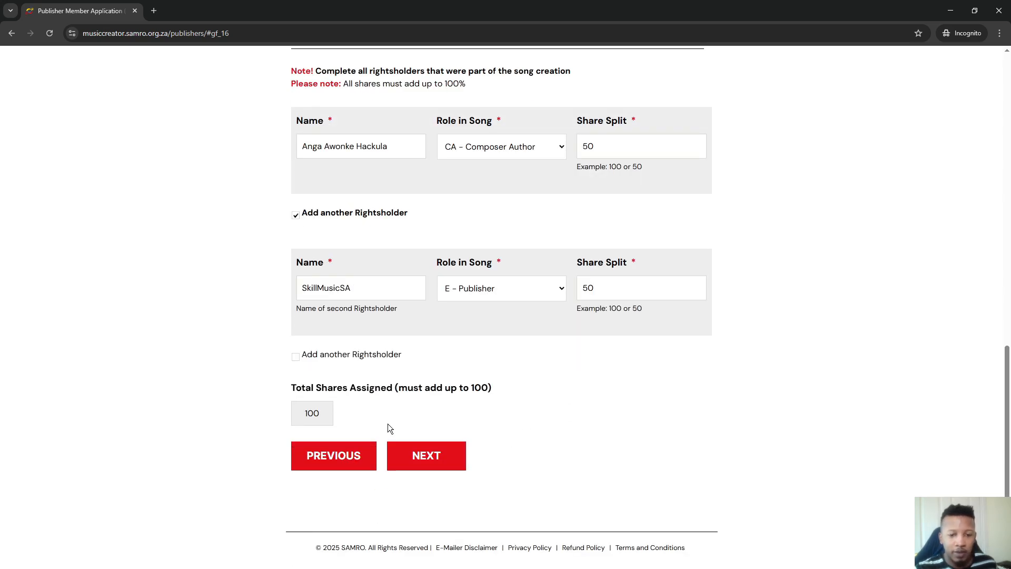
drag(329, 415, 262, 415)
click(543, 410)
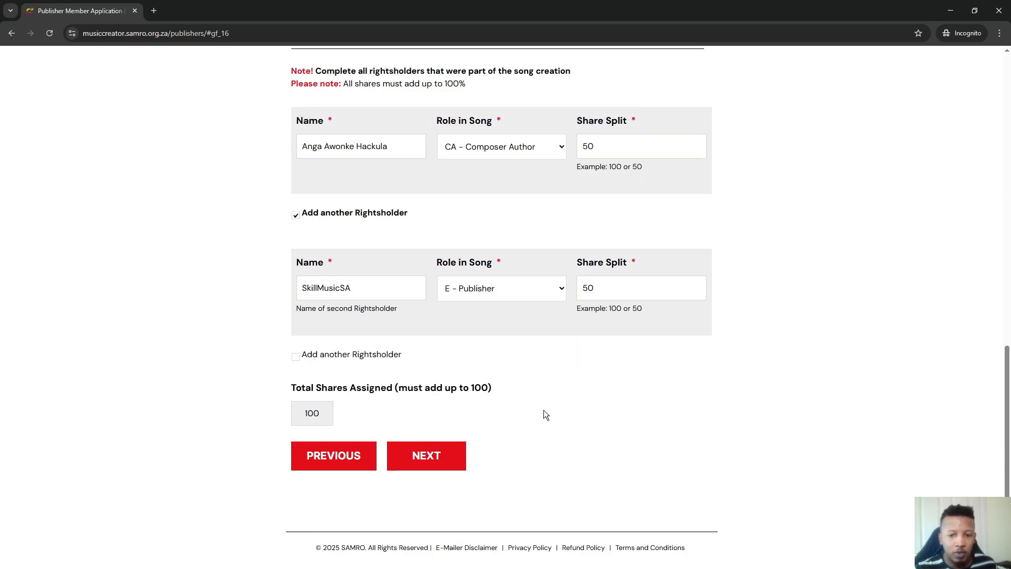
Go to Part C, review the deed of copyright assignment, and agree to its terms
click(428, 463)
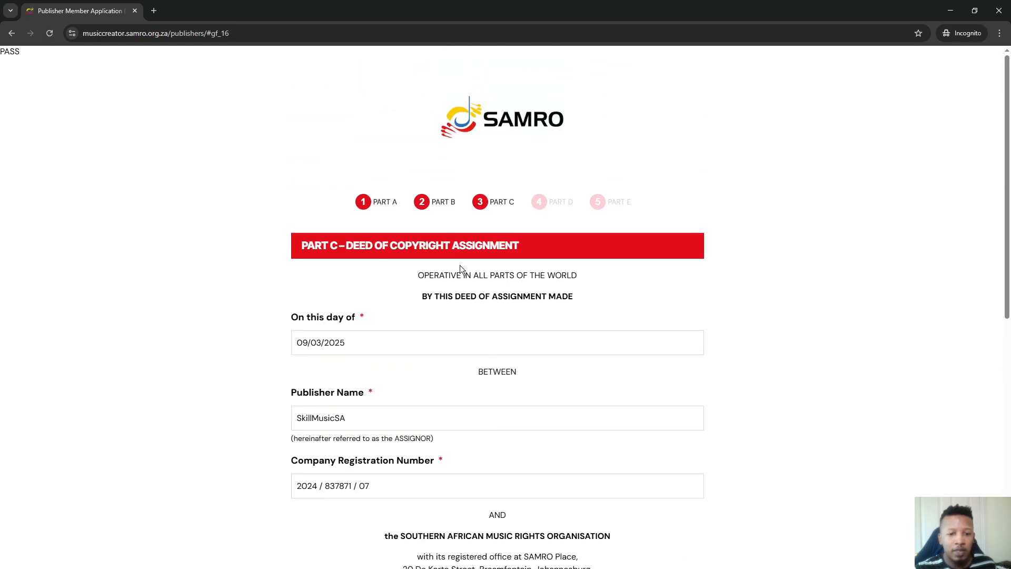
scroll(459, 348, down, 3)
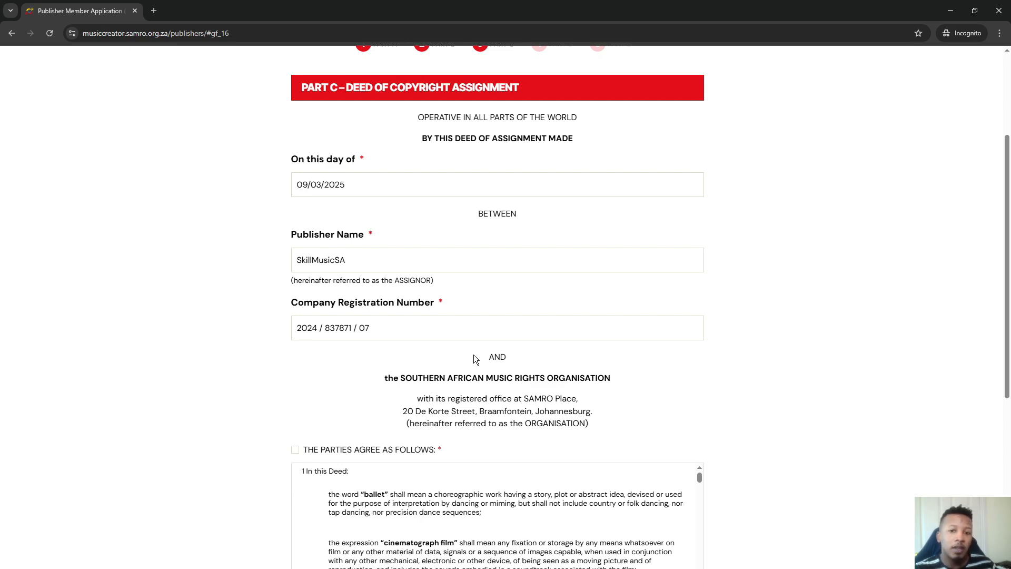
scroll(473, 356, up, 3)
drag(580, 272, 412, 274)
scroll(448, 305, down, 7)
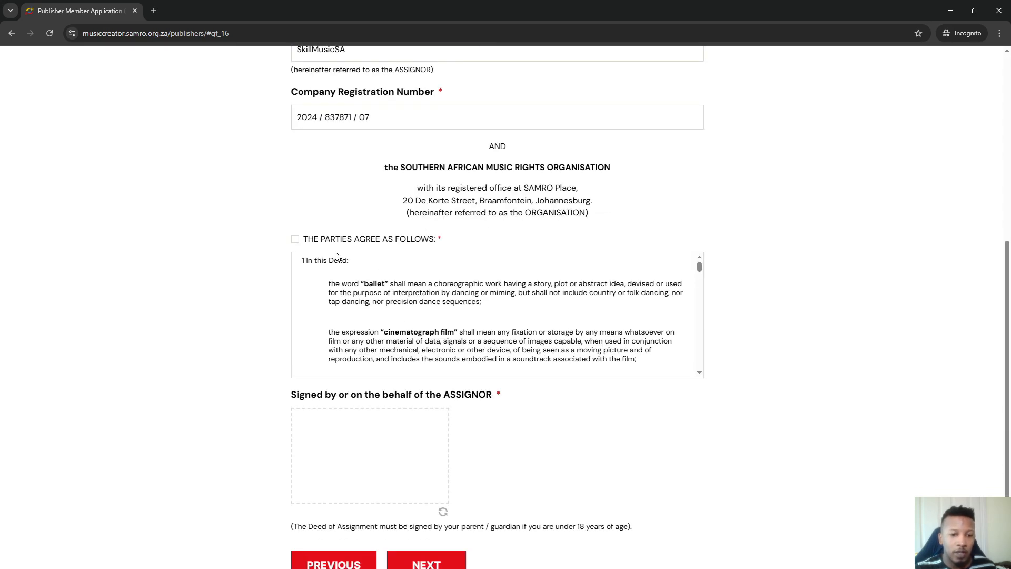
click(296, 242)
Draw the assignor signature and continue to Part D
drag(699, 269, 707, 377)
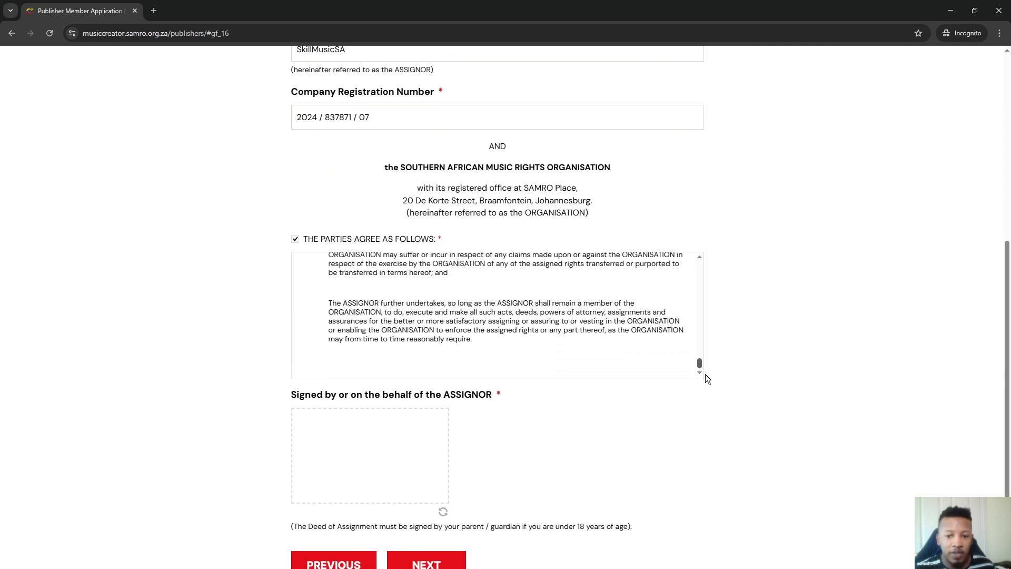
scroll(451, 353, down, 2)
drag(350, 316, 318, 363)
drag(311, 317, 406, 378)
mouse_move(424, 343)
mouse_down()
mouse_move(323, 341)
mouse_move(448, 338)
mouse_up()
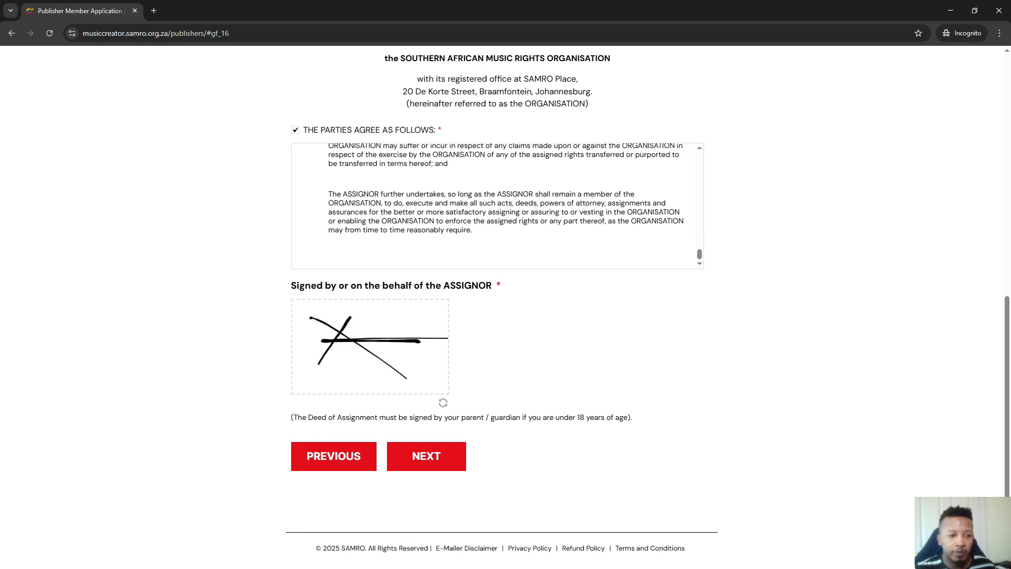
click(444, 462)
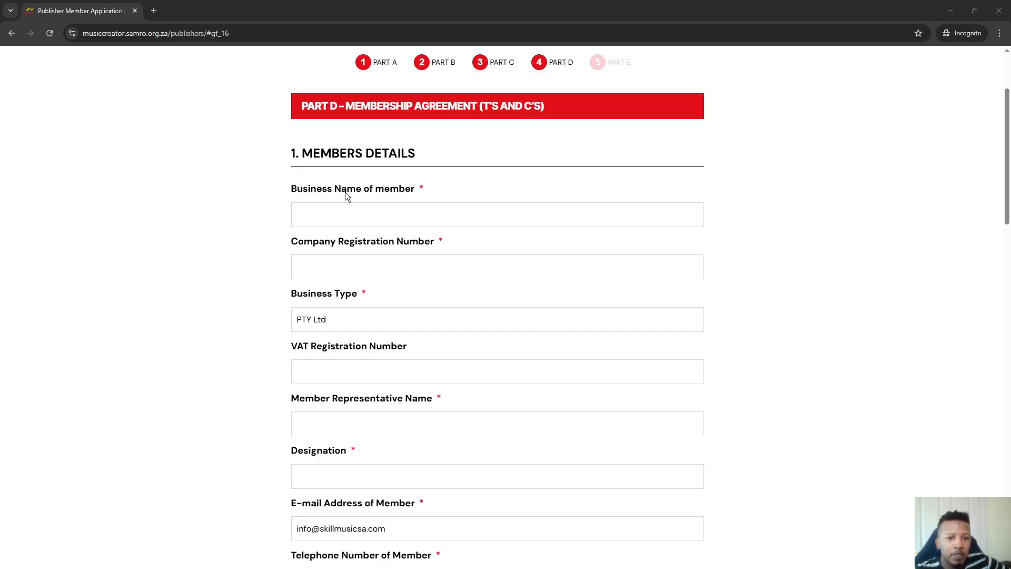
Enter business name SkillMusicSA and paste the company registration number
click(411, 211)
text(SkillMusicSA)
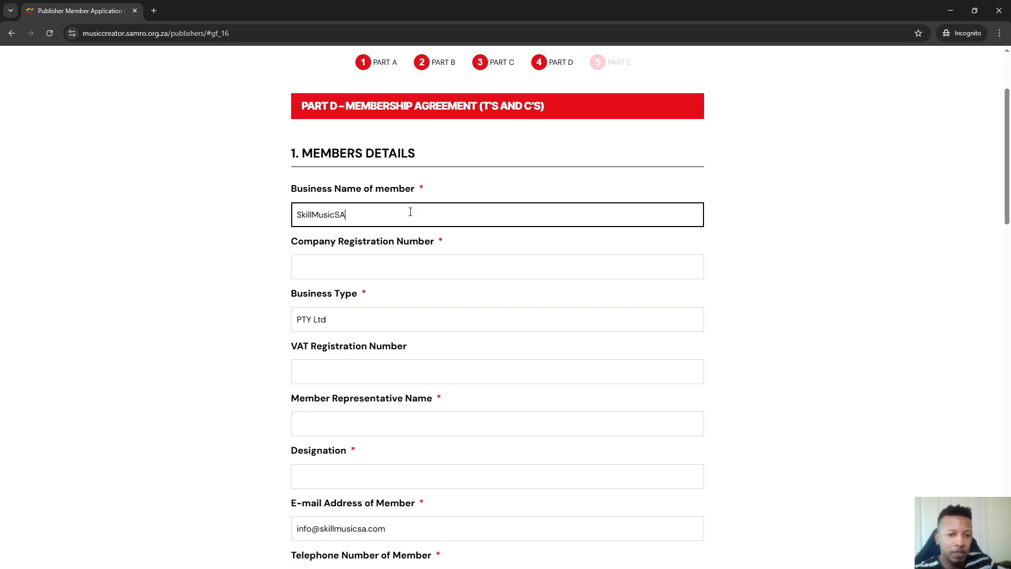
click(389, 275)
key(alt+Tab)
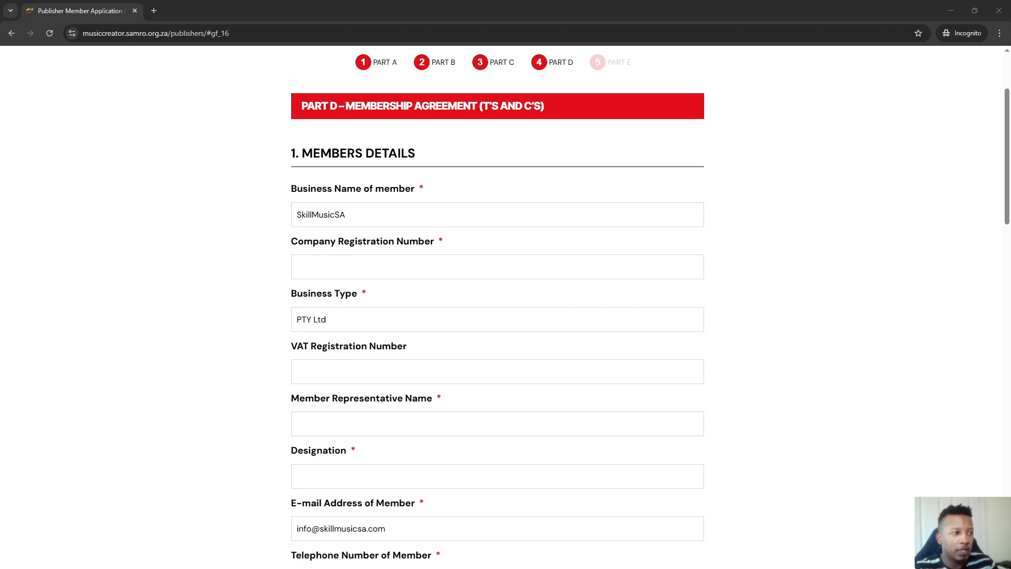
click(351, 266)
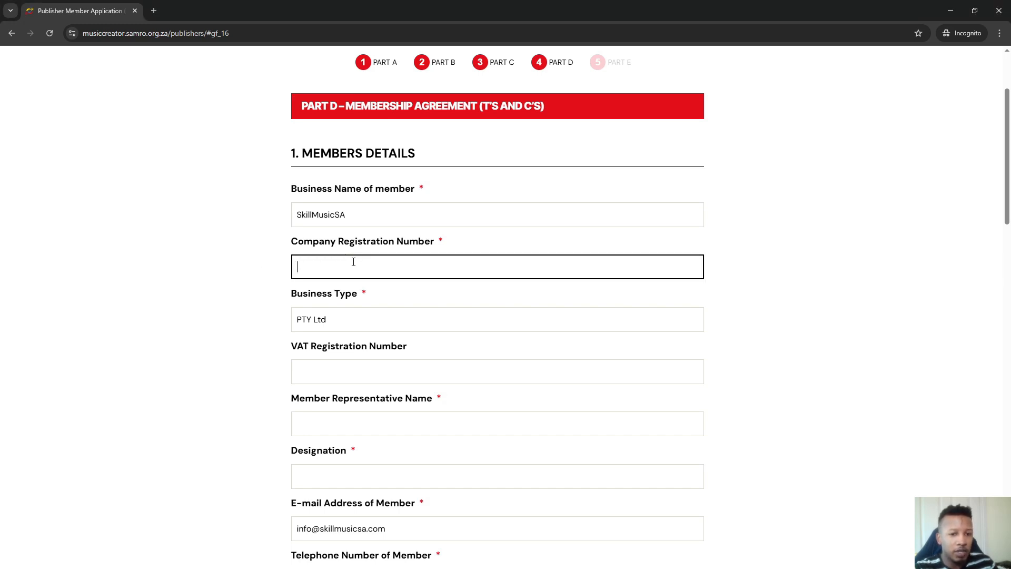
click(347, 322)
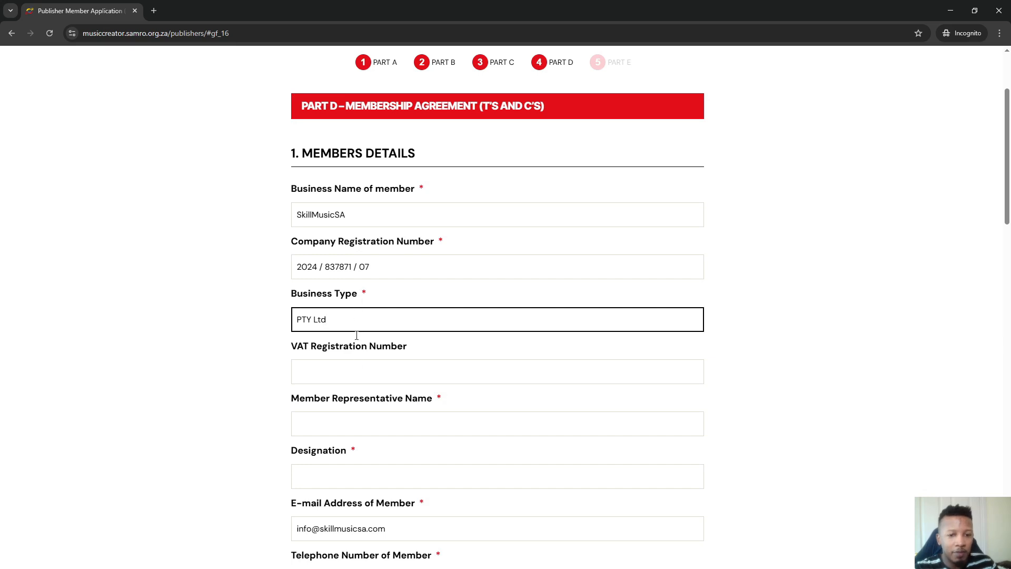
click(356, 370)
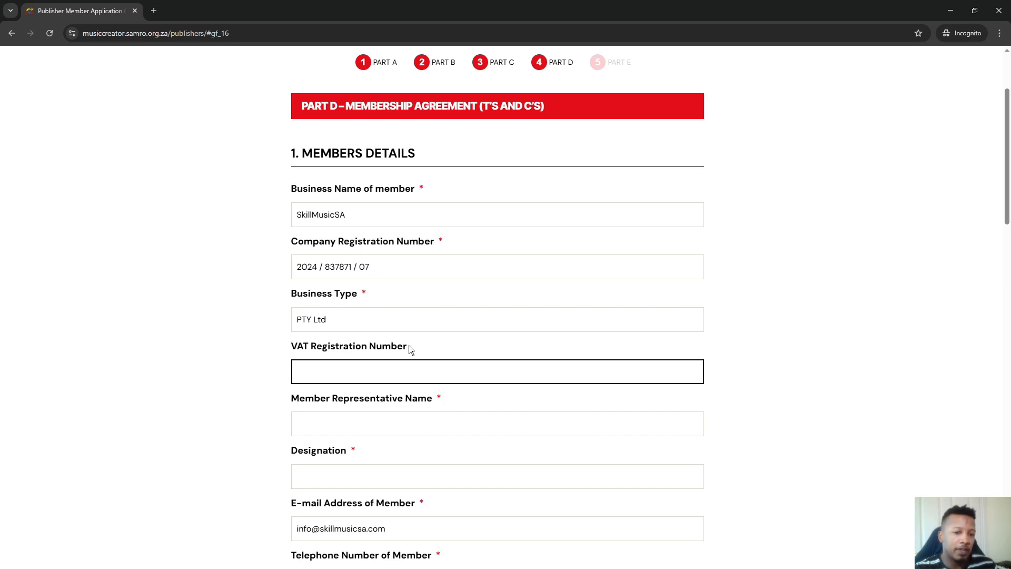
Enter the representative's full name and the designation Director
click(434, 418)
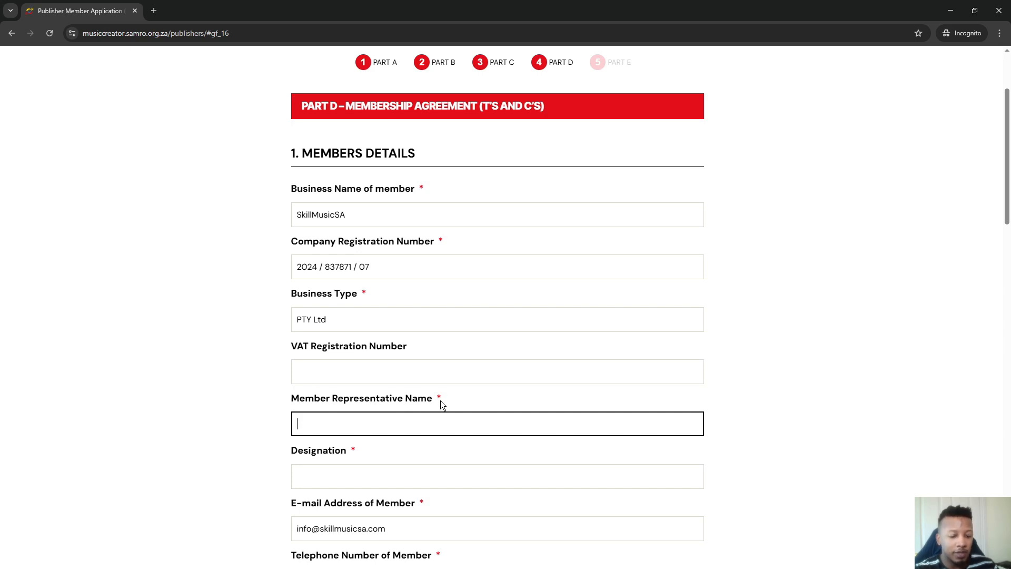
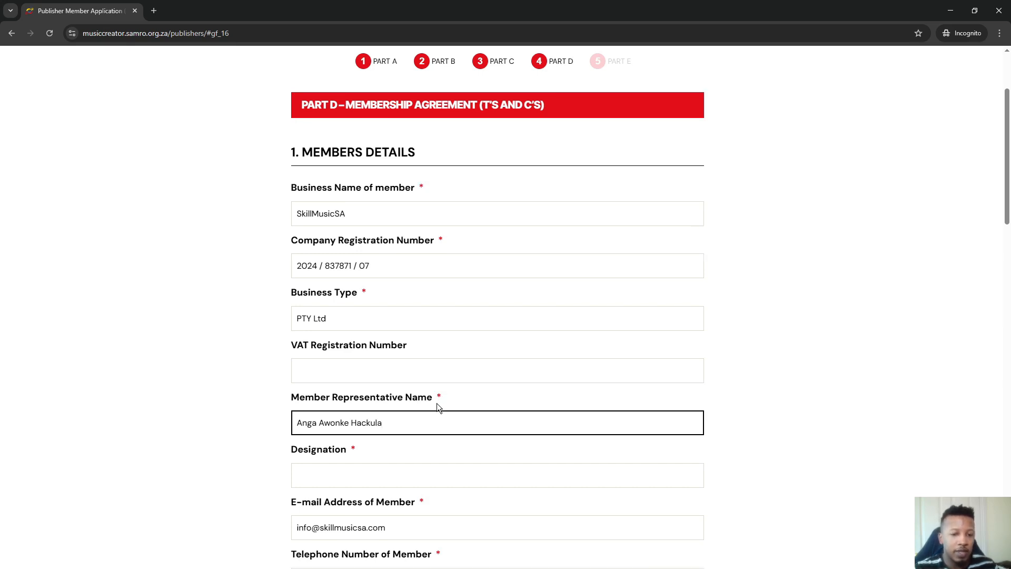
scroll(437, 403, down, 2)
click(383, 372)
text(Director)
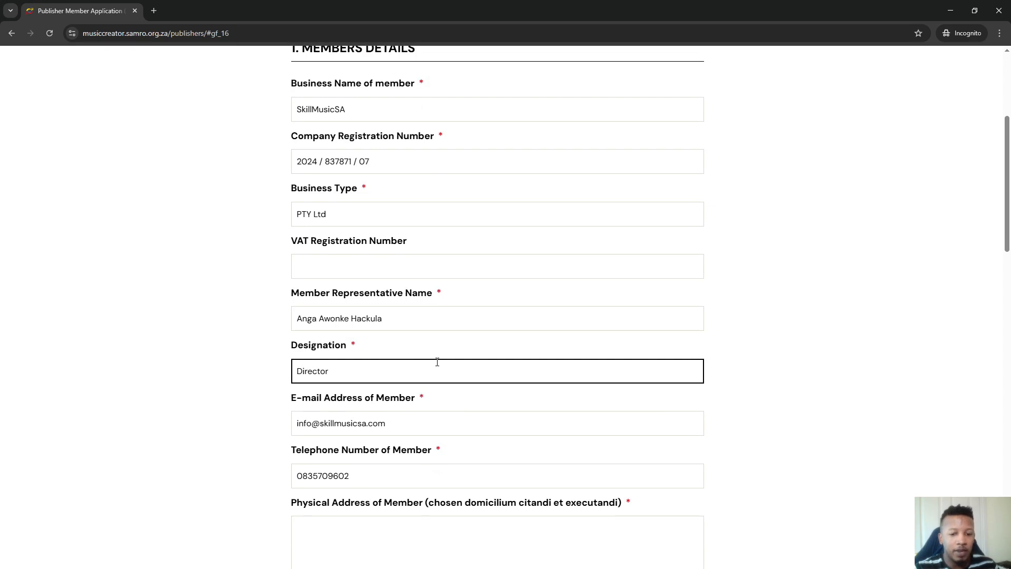
scroll(438, 362, down, 5)
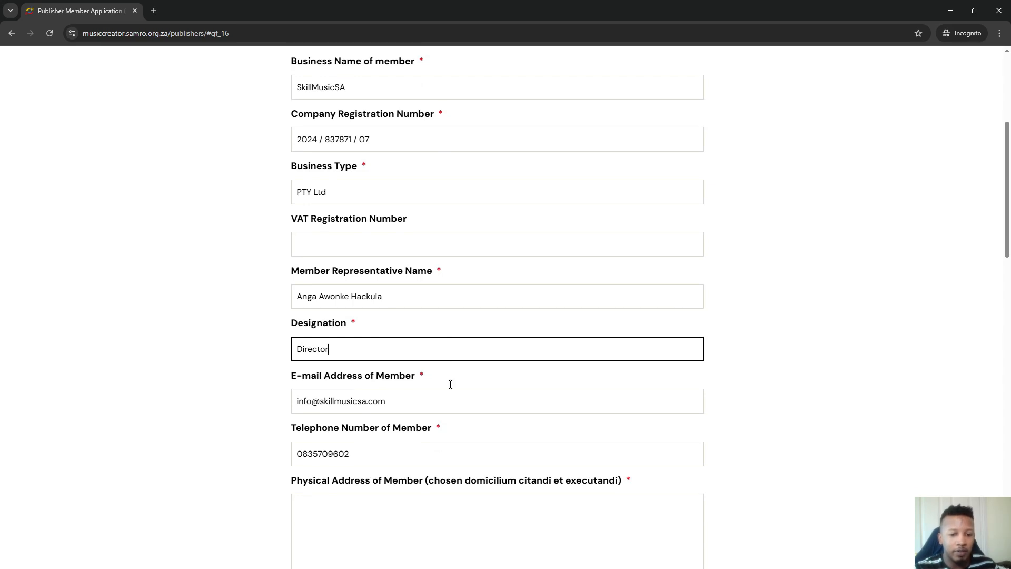
click(368, 278)
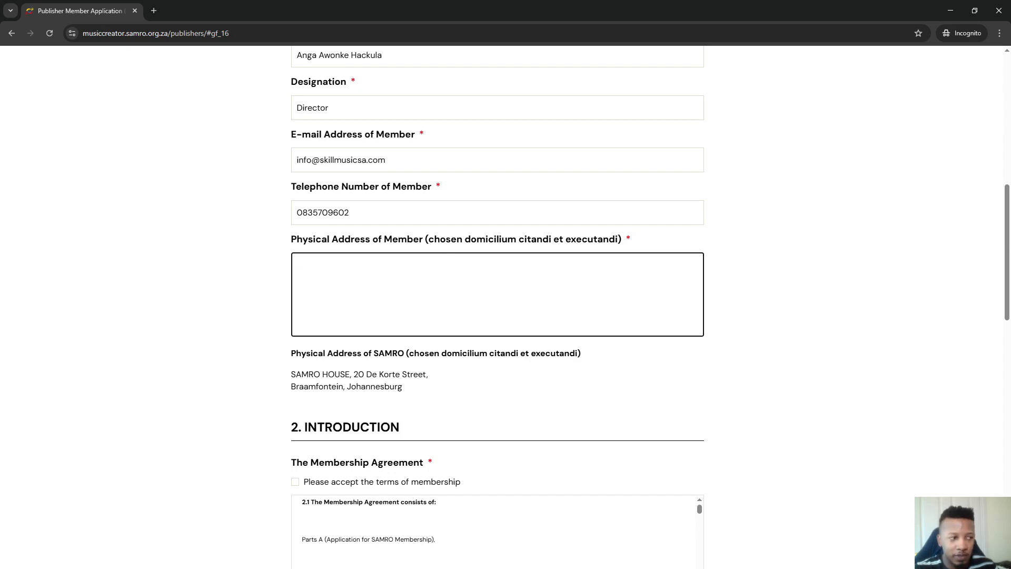
Accept the terms of membership and scroll down to the required document attachments
scroll(357, 288, down, 4)
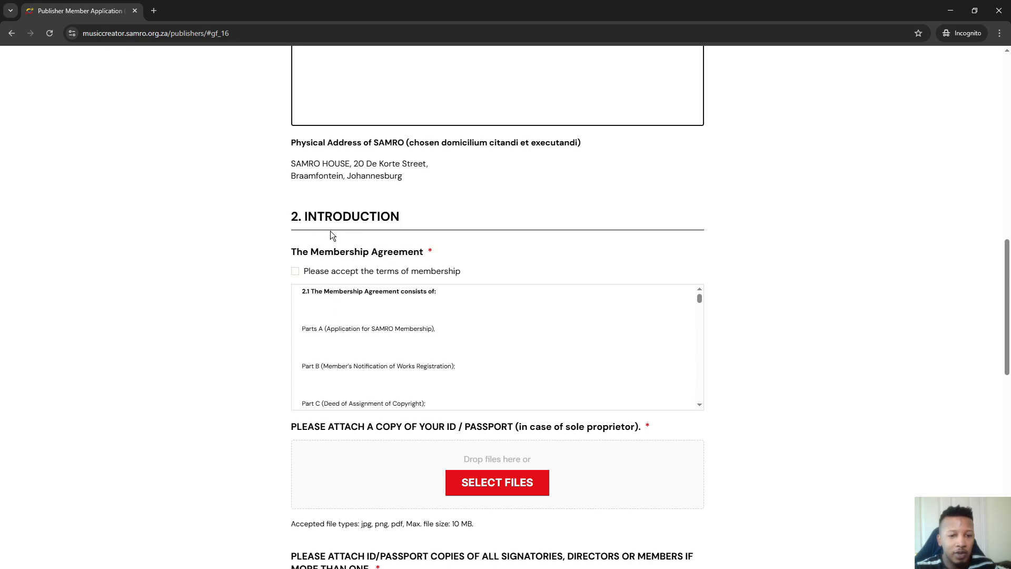
click(295, 272)
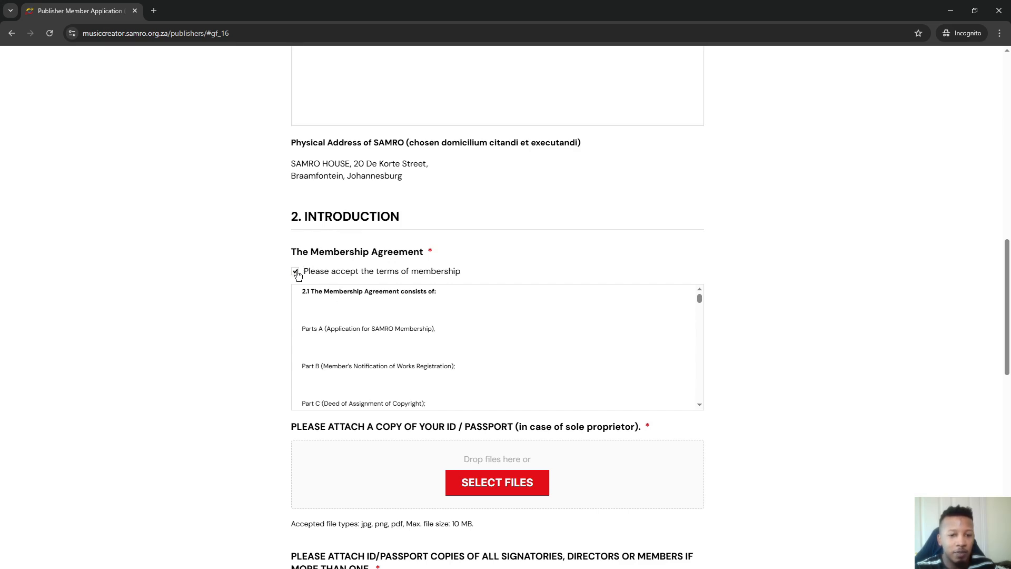
scroll(523, 331, down, 2)
scroll(543, 379, down, 3)
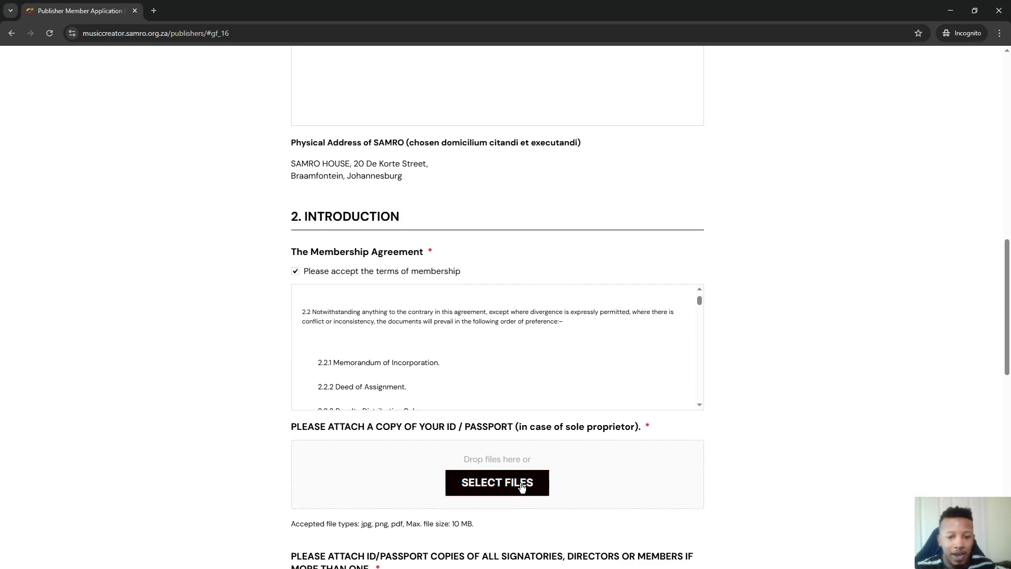
scroll(523, 413, down, 3)
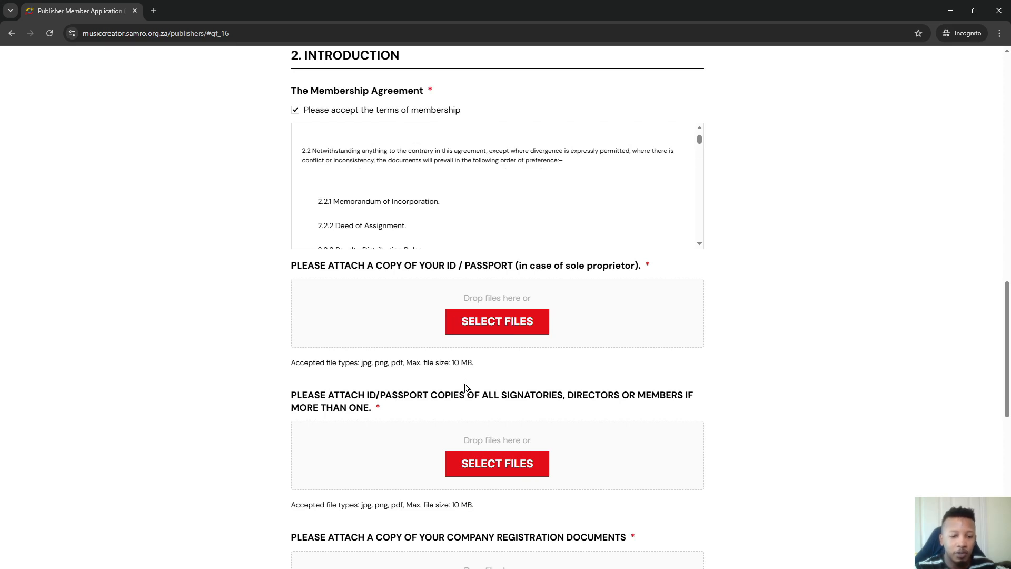
scroll(464, 383, down, 2)
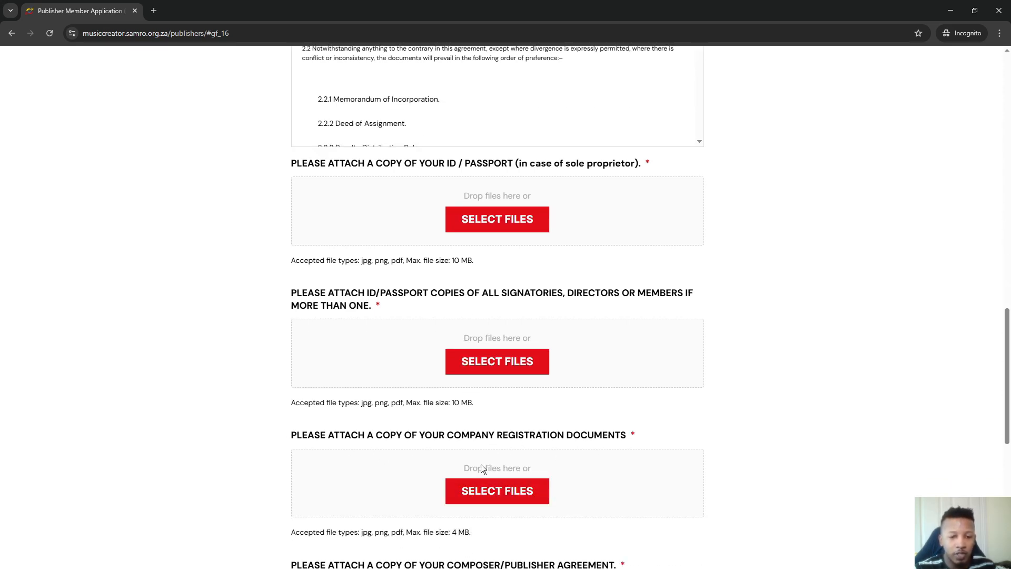
scroll(501, 409, down, 4)
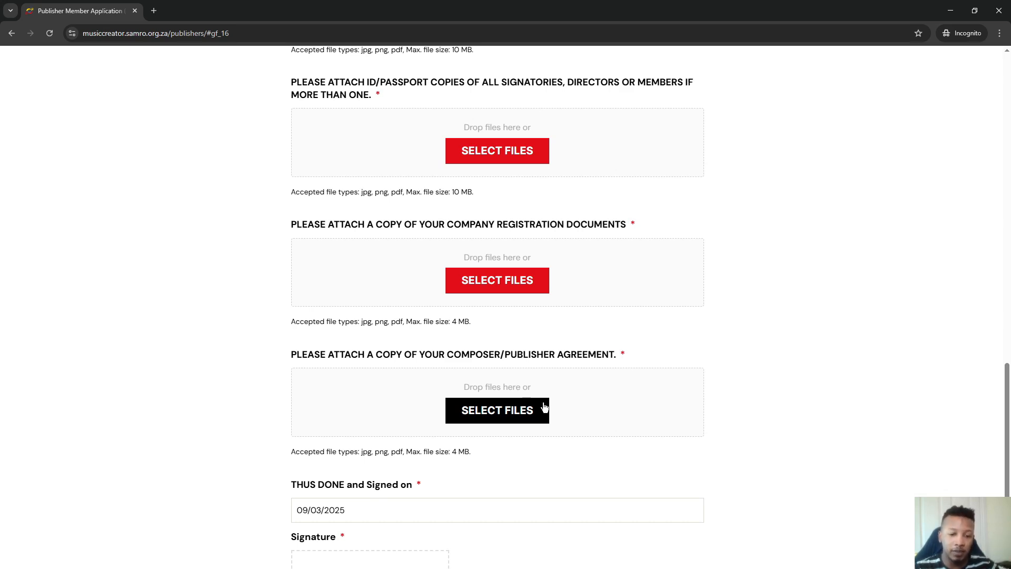
scroll(527, 408, down, 3)
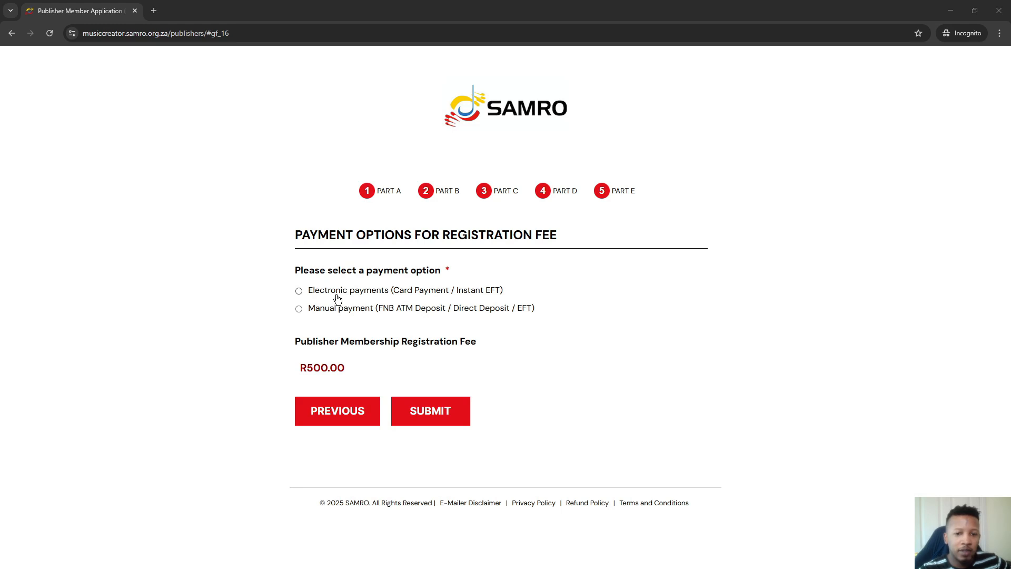
Choose Electronic payments (Card Payment / Instant EFT) for the R500.00 fee and submit the application
click(299, 290)
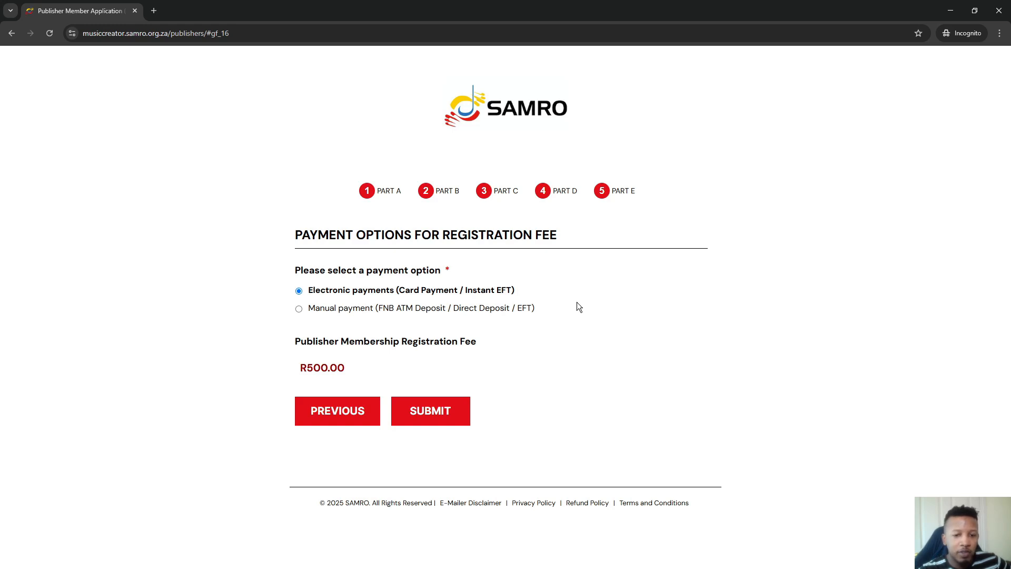
click(451, 415)
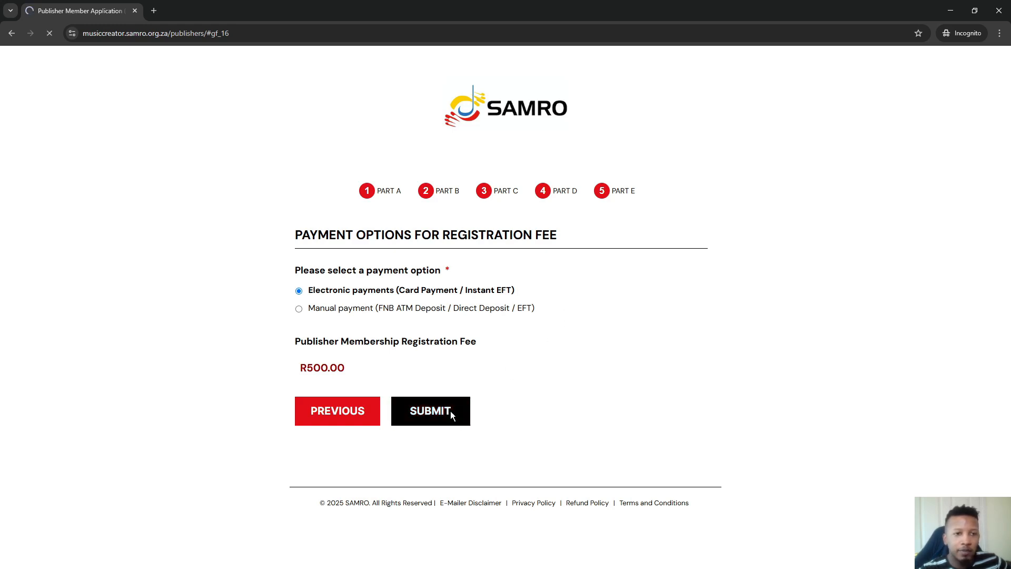